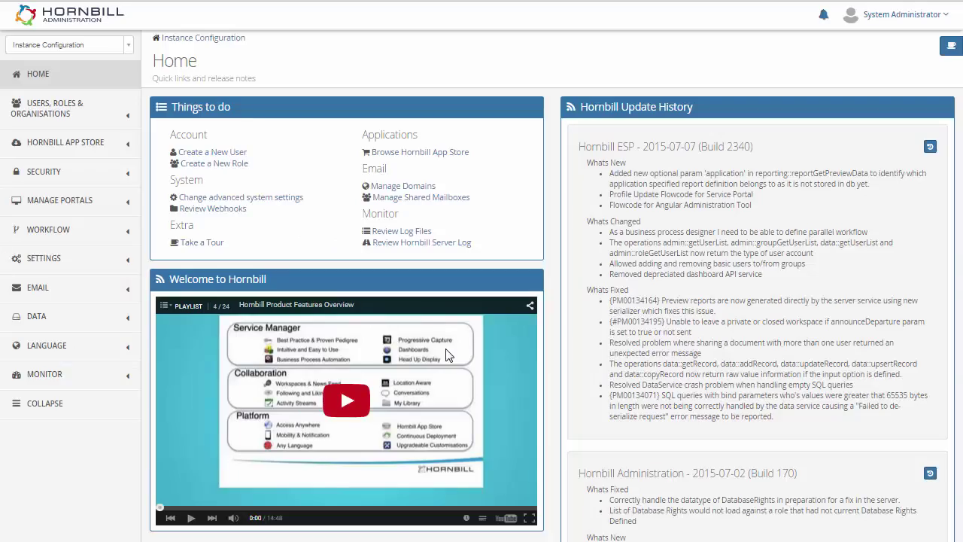
- Switch the admin view to Hornbill Service Manager and open Workflow > Business Processes
{"action": "left_click", "coordinate": [79, 47]}
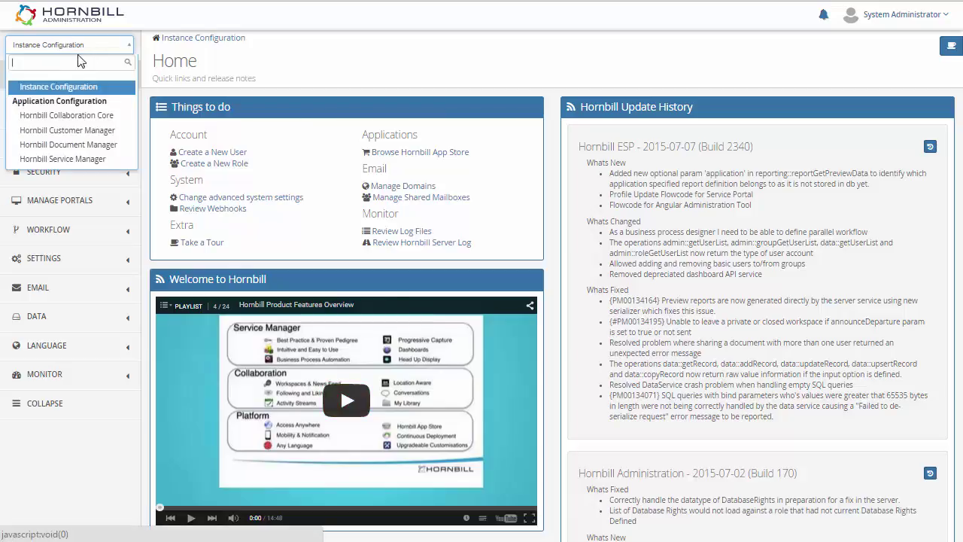
{"action": "left_click", "coordinate": [66, 163]}
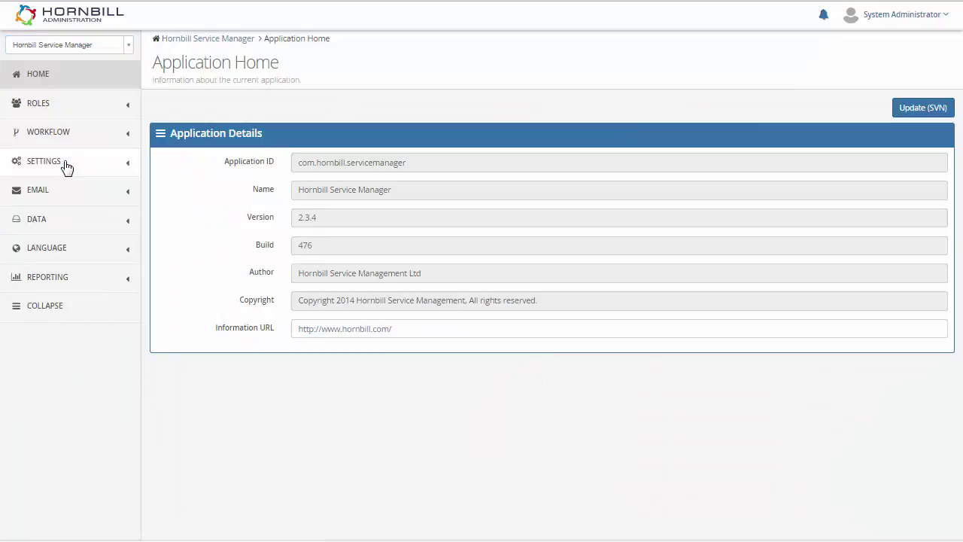
{"action": "left_click", "coordinate": [53, 140]}
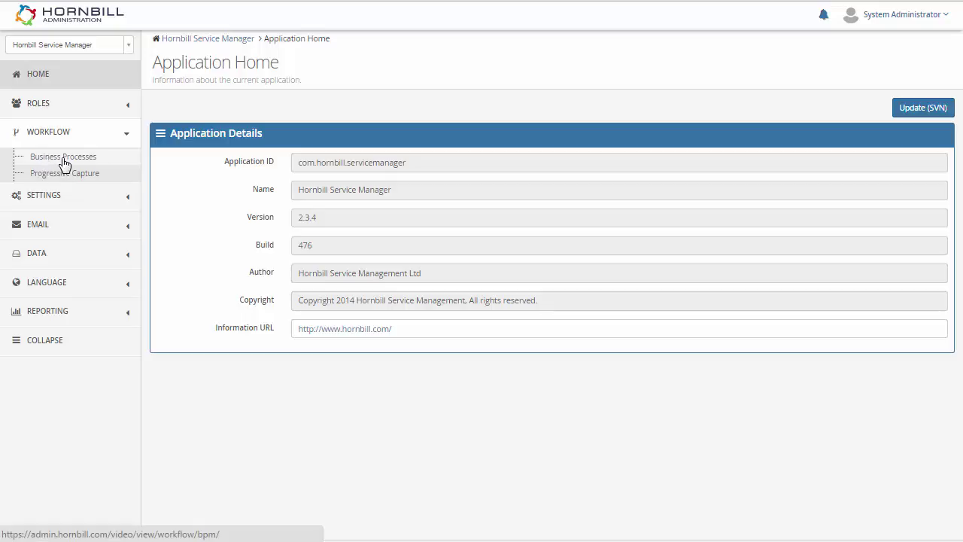
{"action": "left_click", "coordinate": [64, 158]}
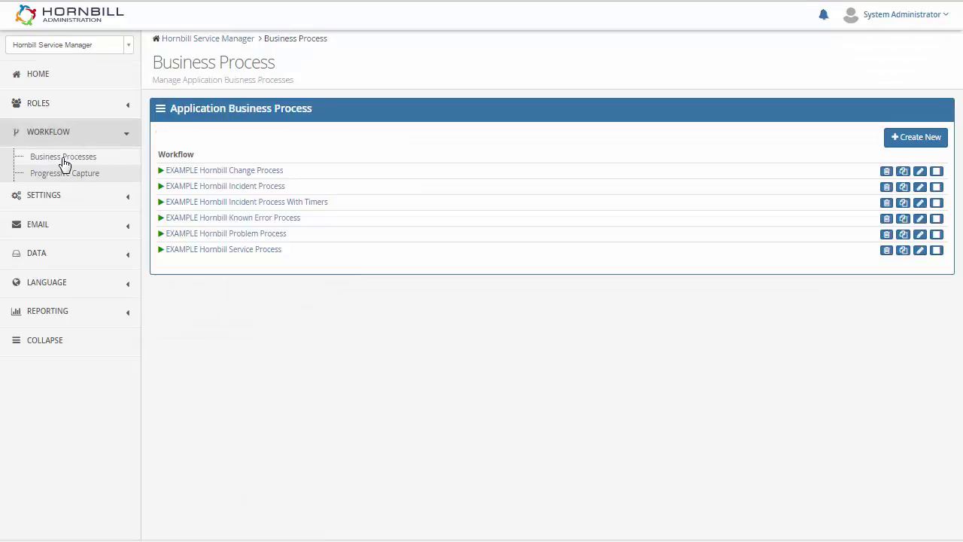
- Open the EXAMPLE Hornbill Incident Process and replace the link after Incident Prioritised with a Human Task
{"action": "left_click", "coordinate": [210, 188]}
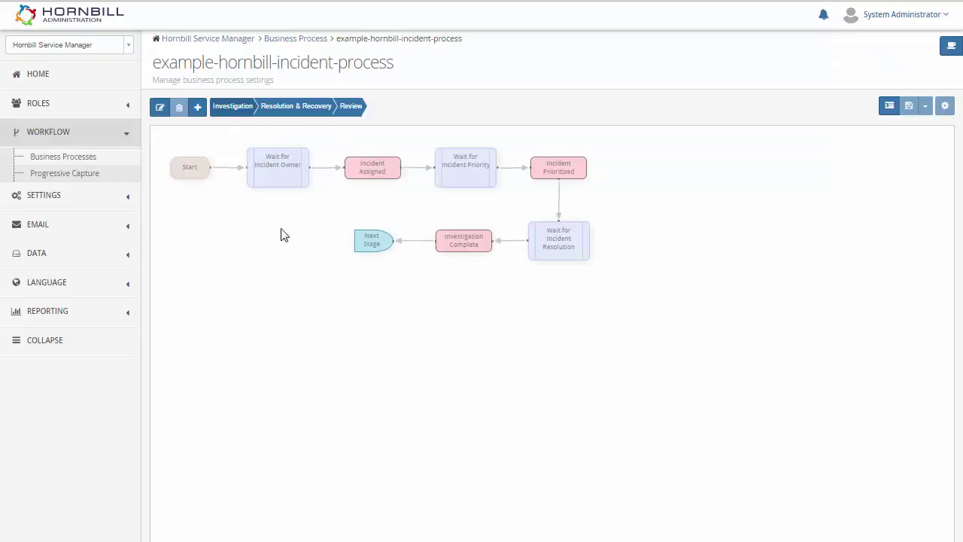
{"action": "left_click", "coordinate": [558, 203]}
{"action": "key", "text": "Delete"}
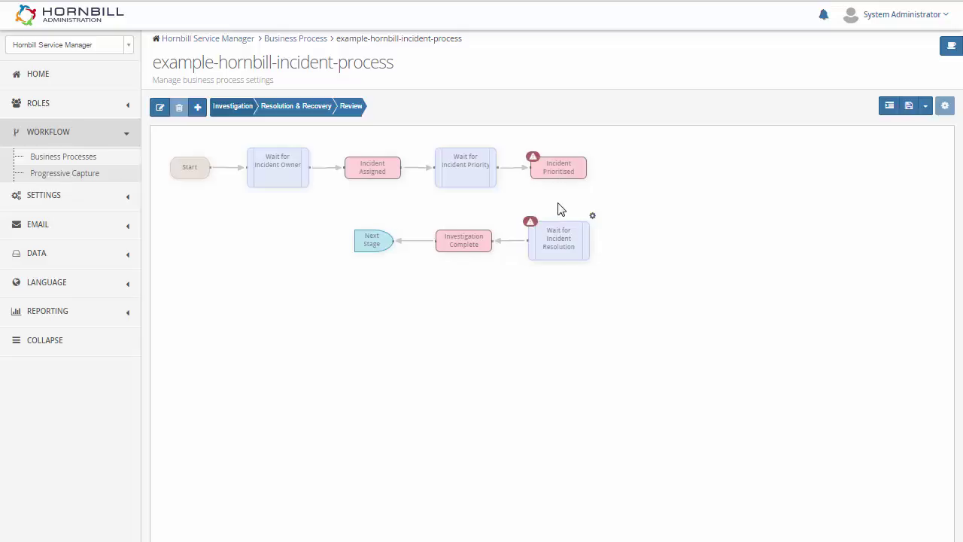
{"action": "left_click", "coordinate": [586, 171]}
{"action": "left_click_drag", "start_coordinate": [592, 168], "coordinate": [660, 189]}
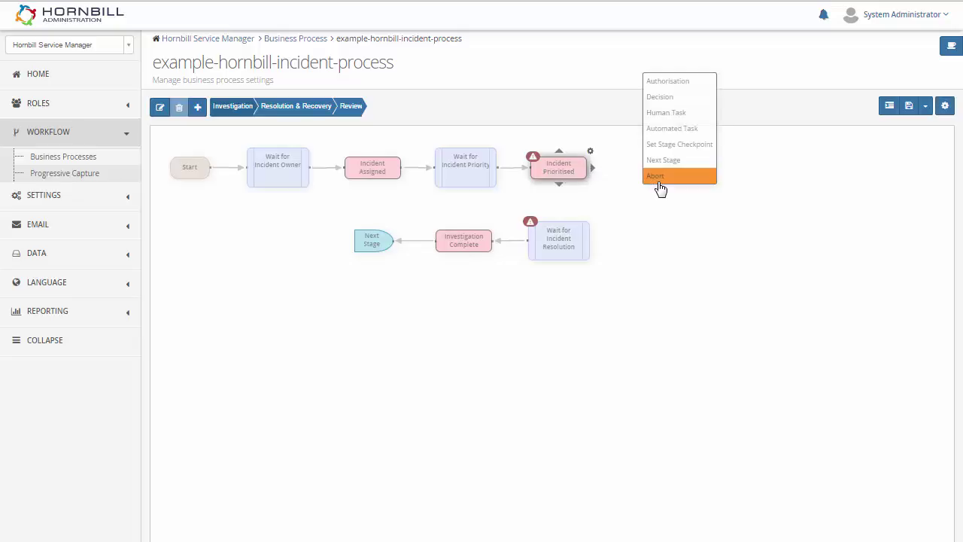
{"action": "left_click", "coordinate": [666, 114]}
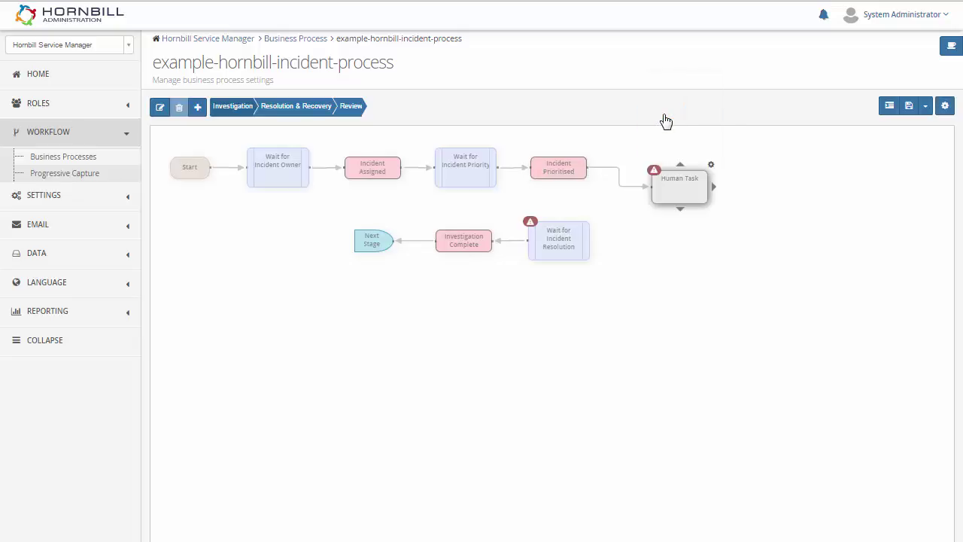
- Set the new task's Display name and Title to Investigation
{"action": "left_click", "coordinate": [711, 165]}
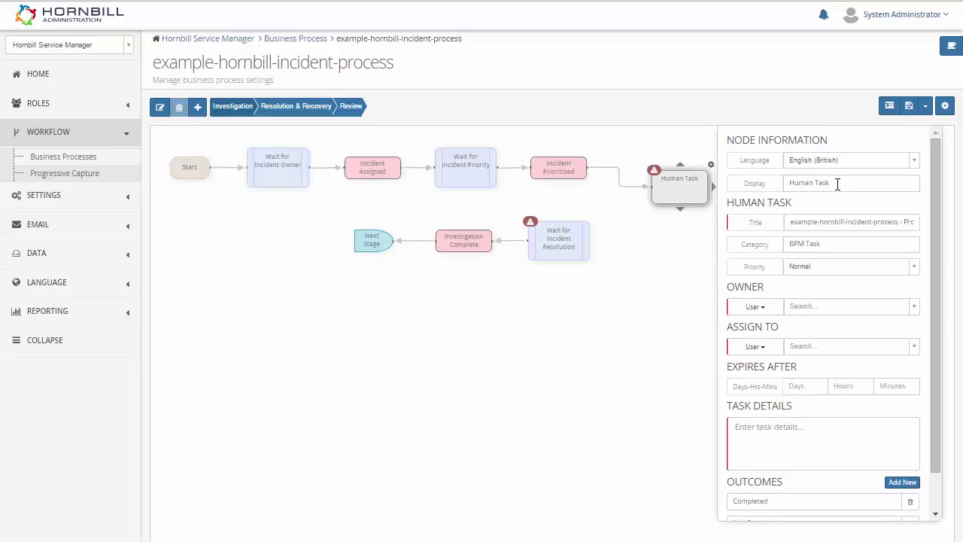
{"action": "left_click_drag", "start_coordinate": [841, 185], "coordinate": [785, 180]}
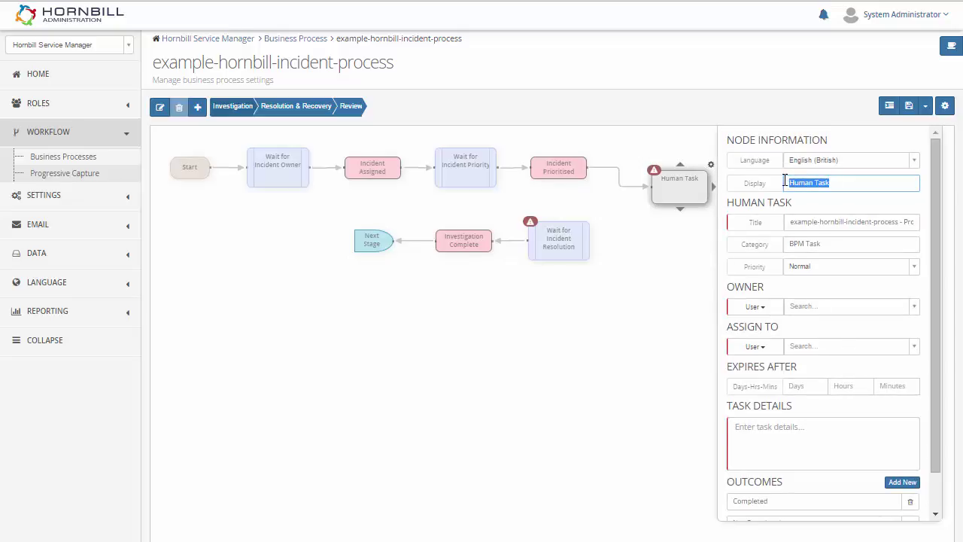
{"action": "type", "text": "Investigation"}
{"action": "left_click_drag", "start_coordinate": [790, 222], "coordinate": [942, 222]}
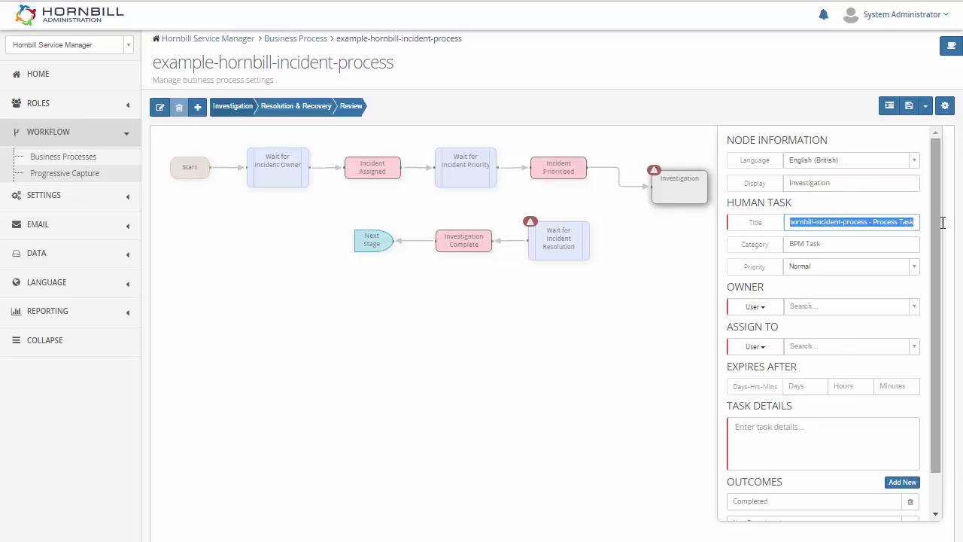
{"action": "type", "text": "Investigation"}
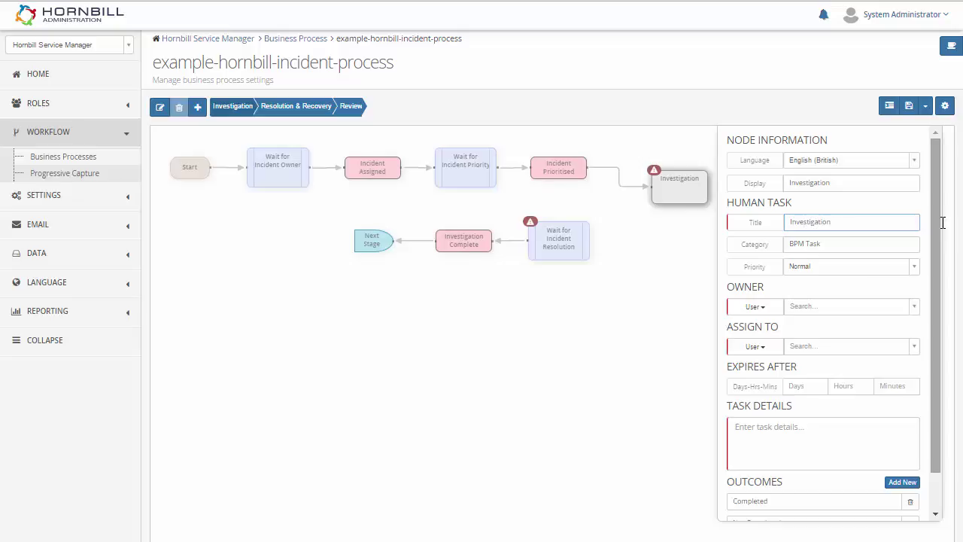
- Choose a user as owner, assign to the IT Support group, and add details 'Investigate the reported incident'
{"action": "left_click", "coordinate": [802, 308]}
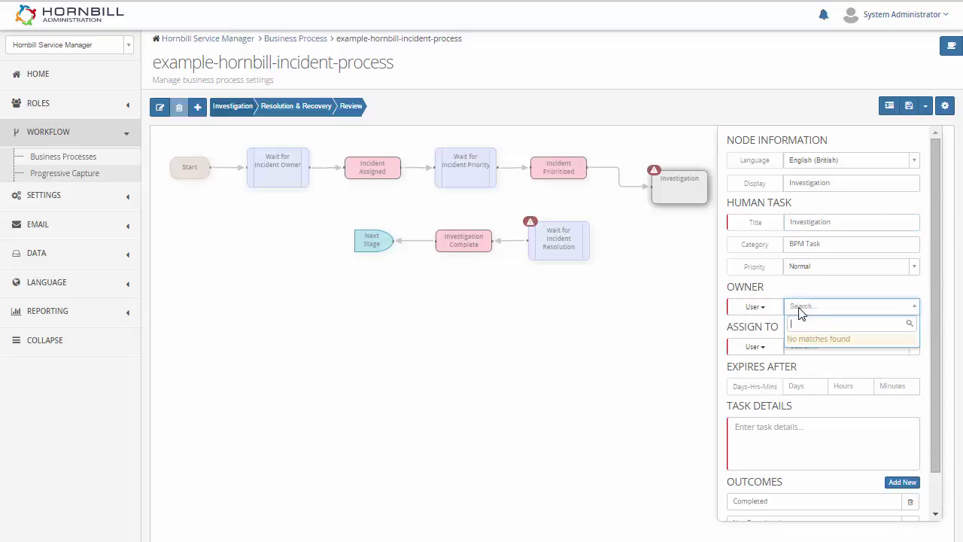
{"action": "type", "text": "dan"}
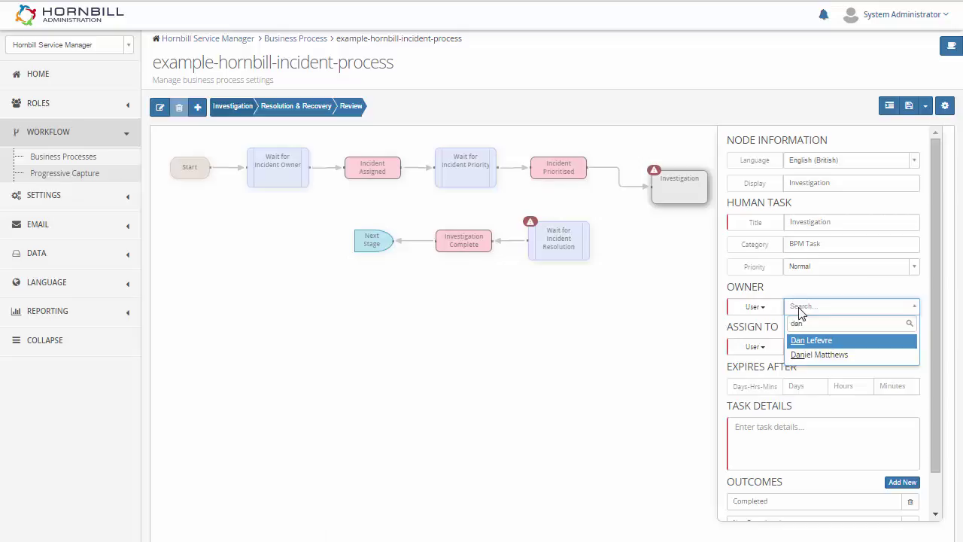
{"action": "key", "text": "Down"}
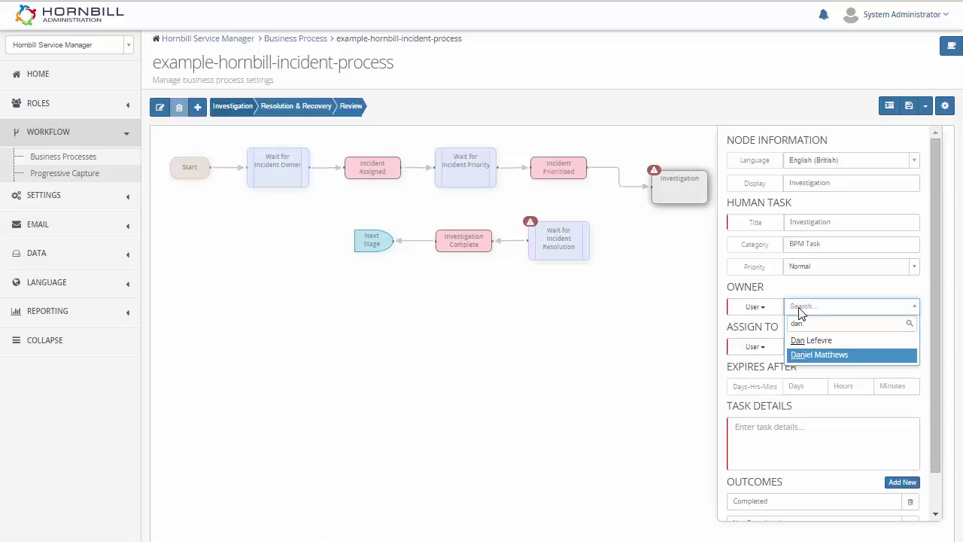
{"action": "key", "text": "Return"}
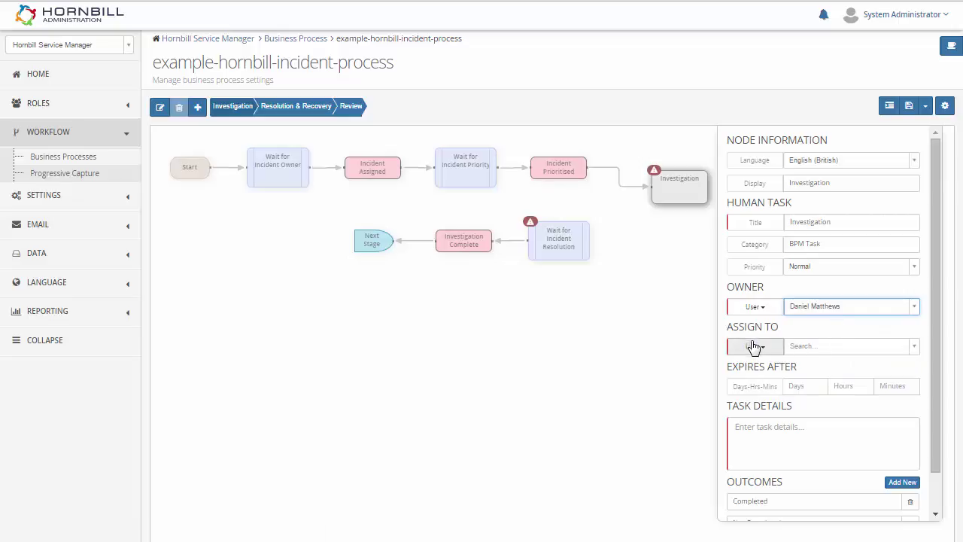
{"action": "left_click", "coordinate": [758, 351]}
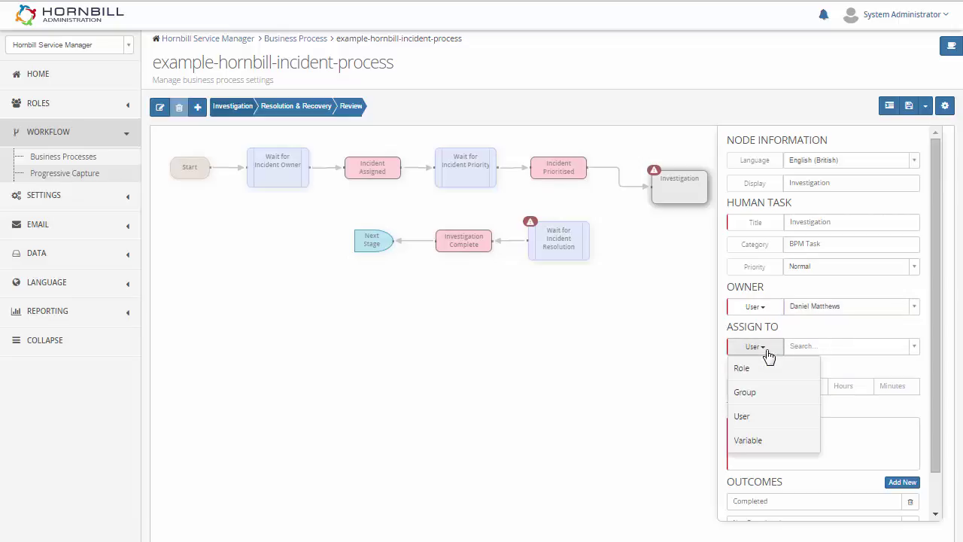
{"action": "left_click", "coordinate": [745, 392]}
{"action": "left_click", "coordinate": [802, 348]}
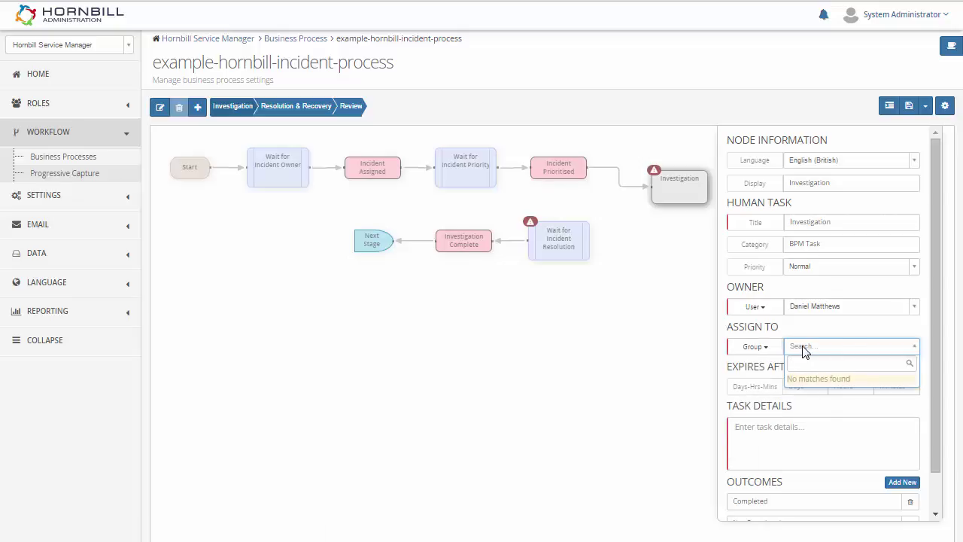
{"action": "left_click", "coordinate": [806, 382]}
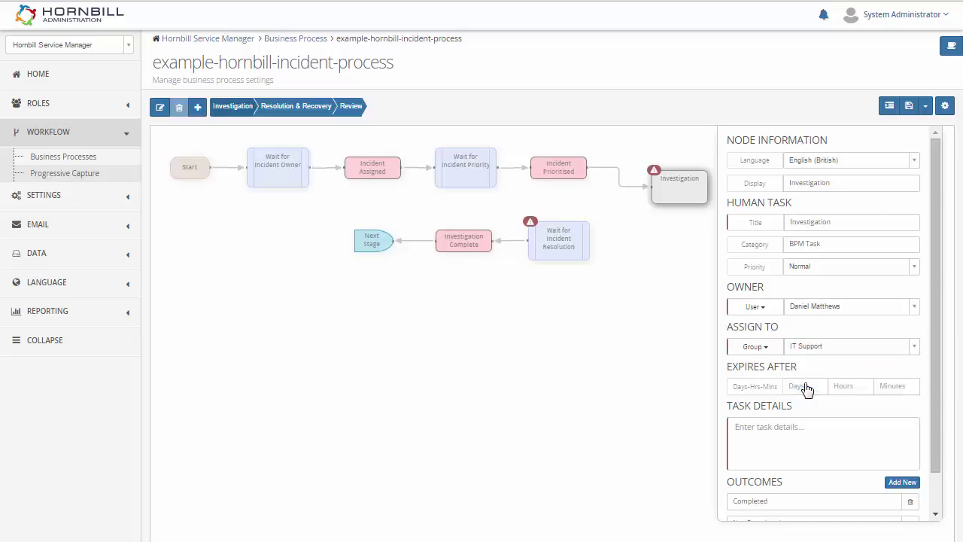
{"action": "left_click", "coordinate": [789, 426]}
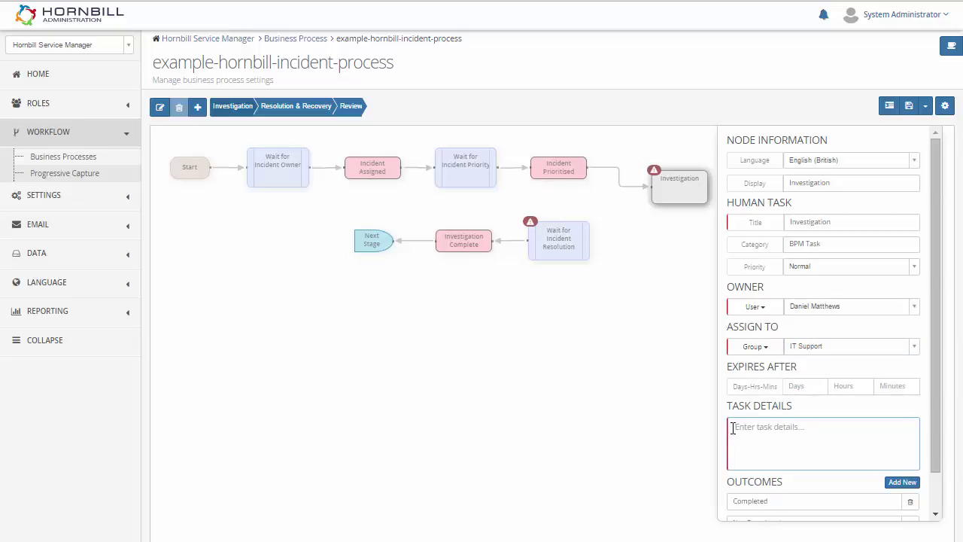
{"action": "type", "text": "I"}
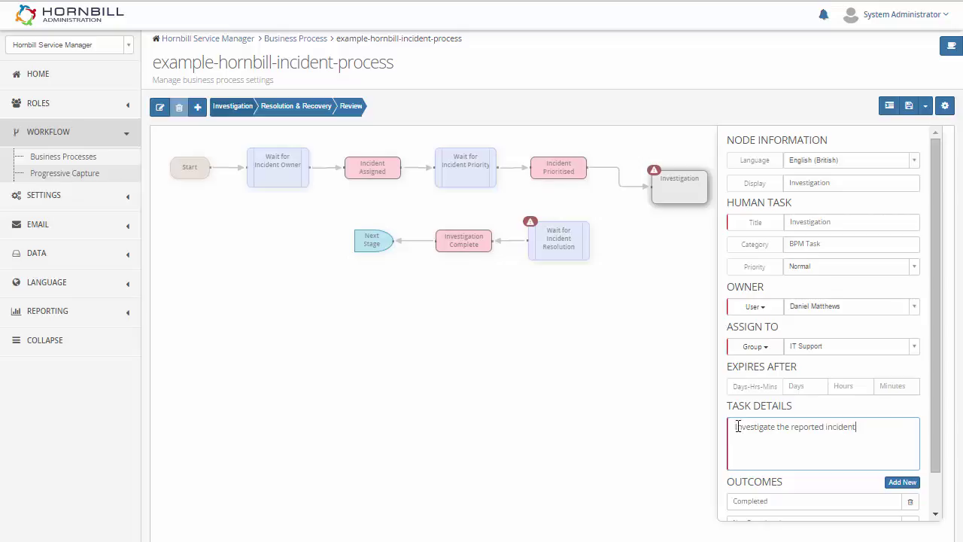
- Rename outcome 'Completed' to 'Solution Found' and 'Not Completed' to 'No Solution'
{"action": "scroll", "coordinate": [914, 437], "scroll_direction": "down", "scroll_amount": 1}
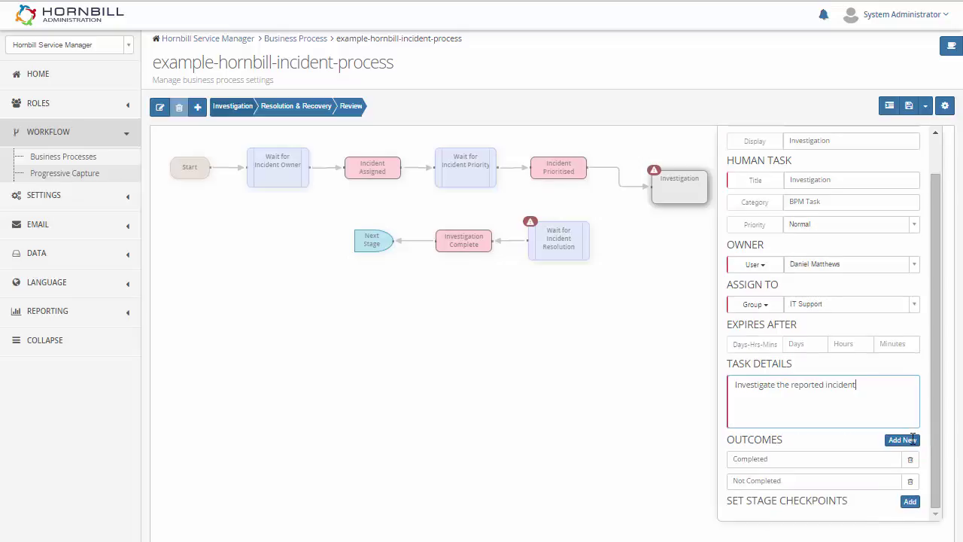
{"action": "left_click_drag", "start_coordinate": [779, 460], "coordinate": [737, 462]}
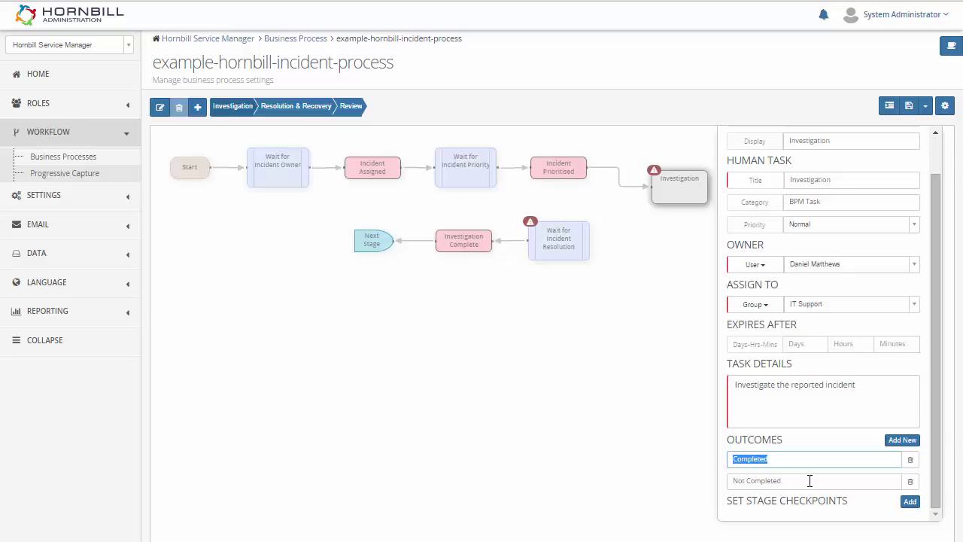
{"action": "type", "text": "Solution Found"}
{"action": "left_click_drag", "start_coordinate": [810, 481], "coordinate": [726, 477]}
{"action": "type", "text": "No"}
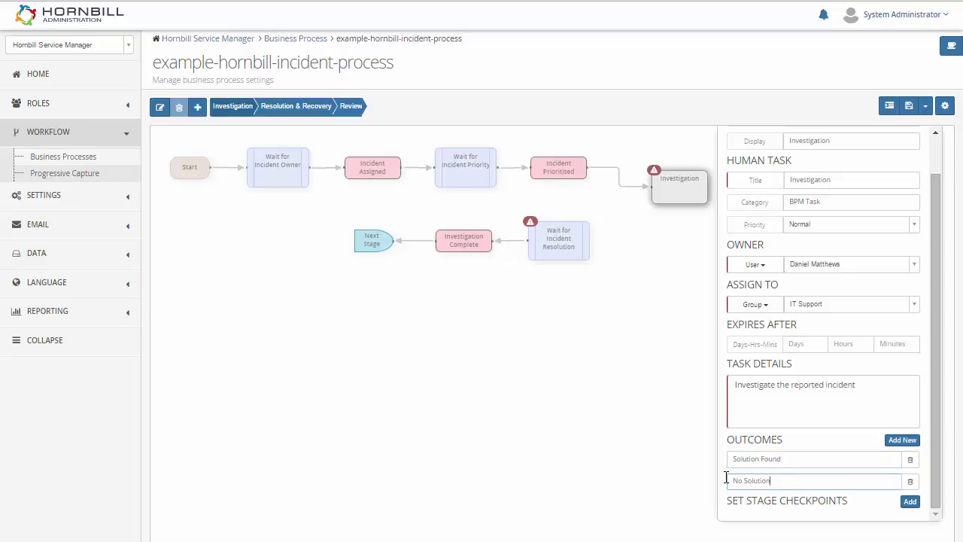
- Add a Decision after Investigation whose Solution Found branch goes to Wait for Incident Resolution
{"action": "left_click", "coordinate": [656, 416]}
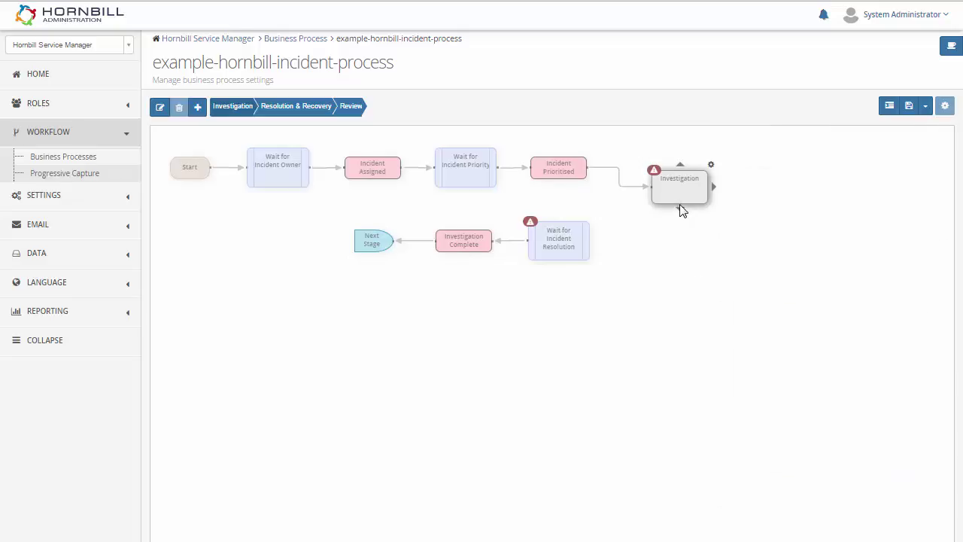
{"action": "left_click_drag", "start_coordinate": [680, 209], "coordinate": [684, 249]}
{"action": "left_click", "coordinate": [678, 158]}
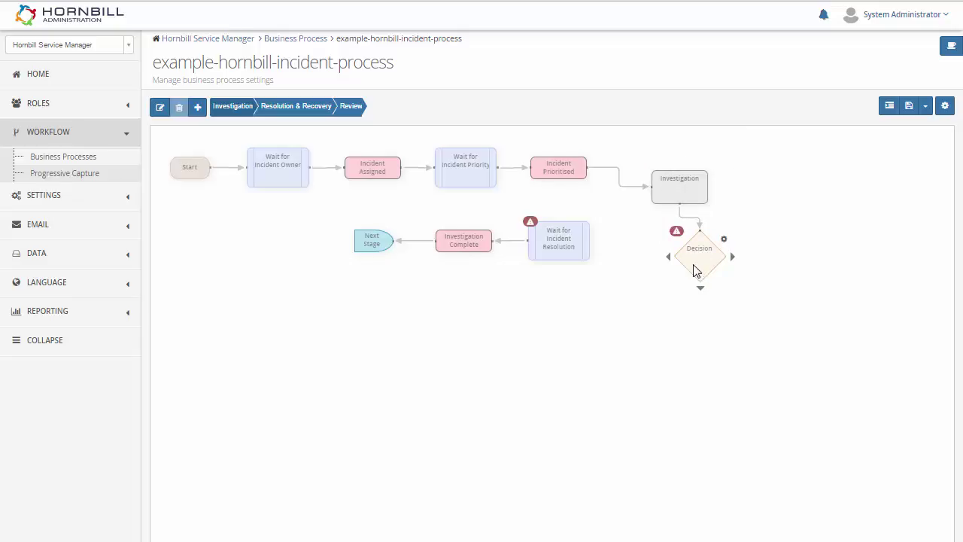
{"action": "left_click_drag", "start_coordinate": [671, 262], "coordinate": [579, 243]}
{"action": "left_click", "coordinate": [651, 256]}
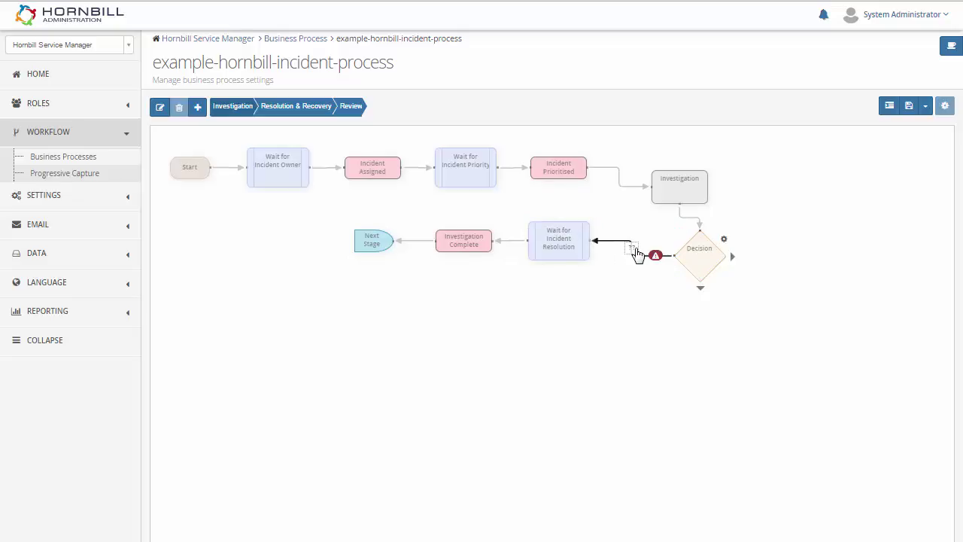
{"action": "left_click", "coordinate": [803, 161]}
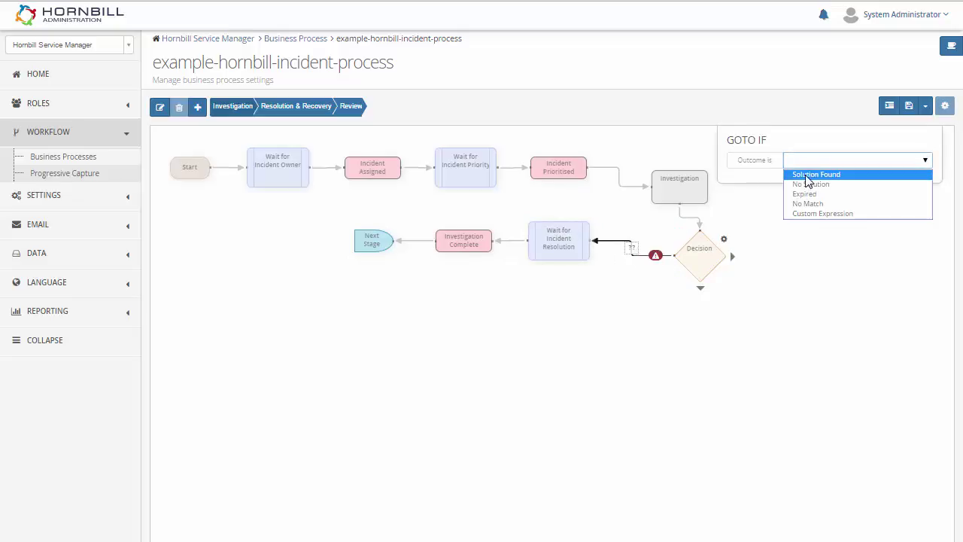
{"action": "left_click", "coordinate": [809, 174]}
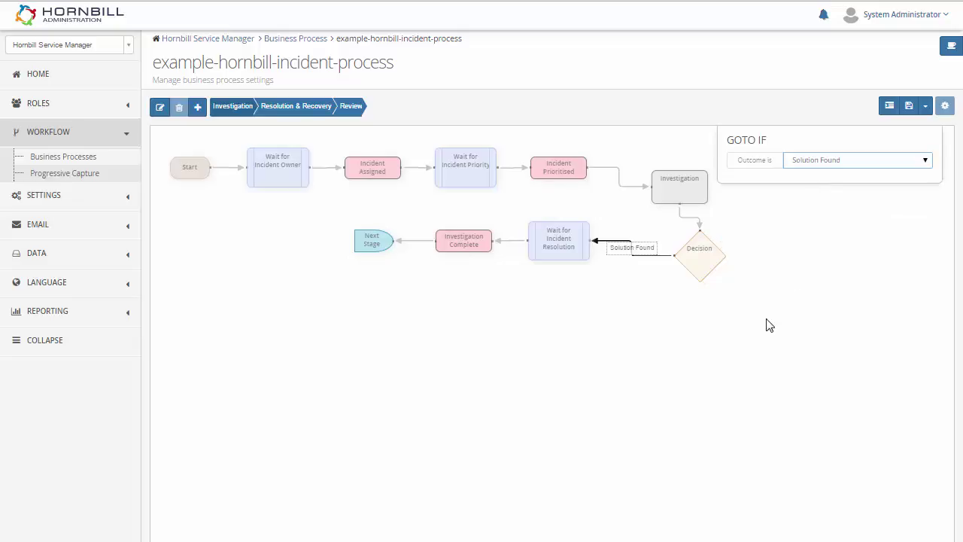
- Add a No Solution branch from the Decision leading to a new Automated Task
{"action": "left_click_drag", "start_coordinate": [702, 296], "coordinate": [692, 333]}
{"action": "left_click", "coordinate": [700, 275]}
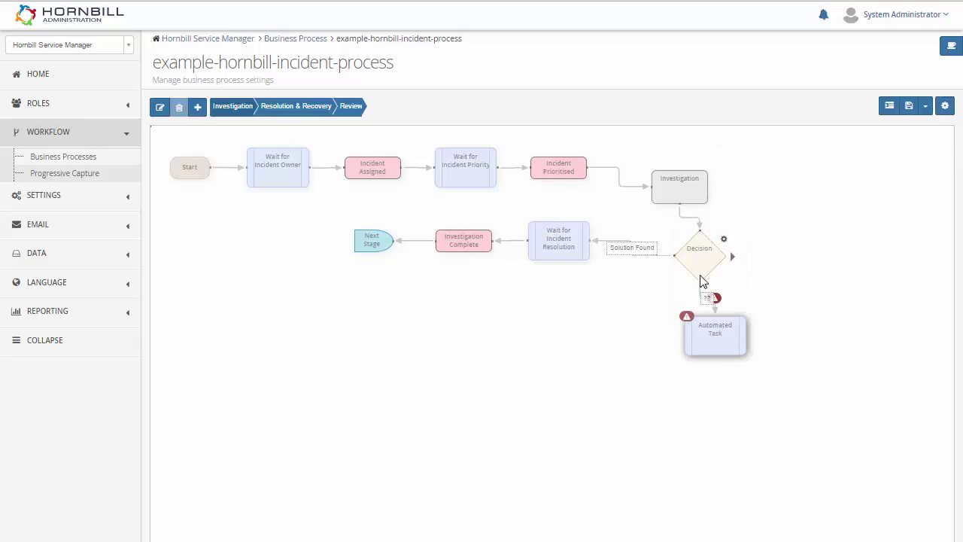
{"action": "left_click", "coordinate": [801, 162]}
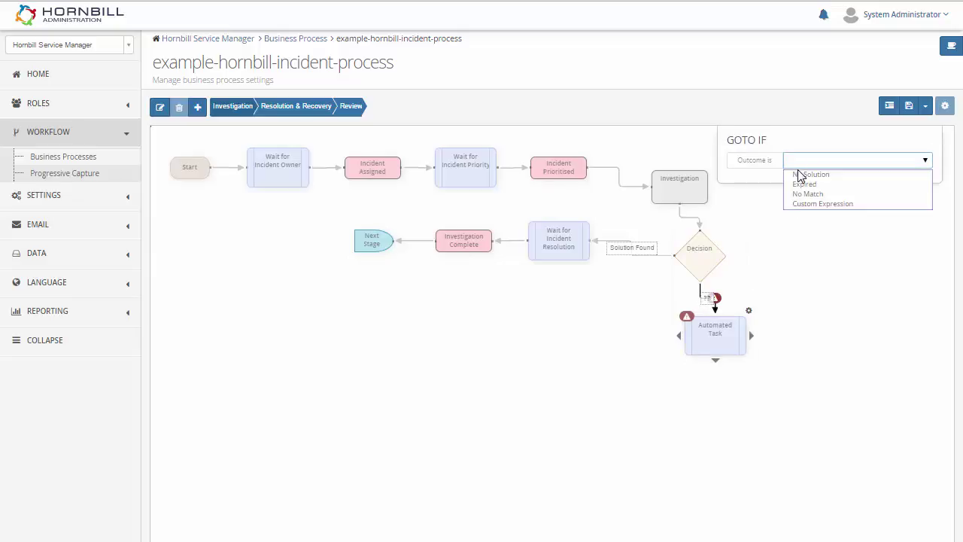
{"action": "left_click", "coordinate": [809, 174]}
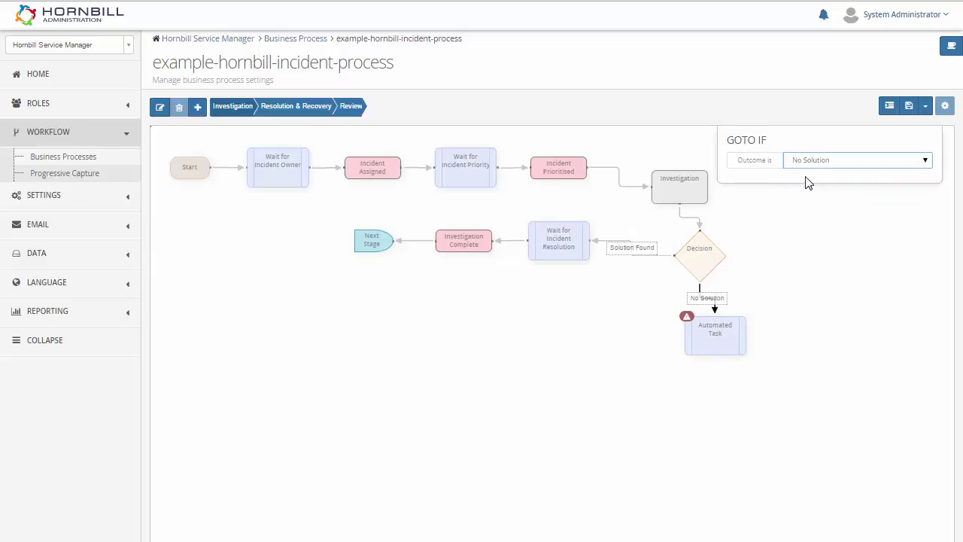
- Rename the automated task to 'Assign to 2nd Line'
{"action": "left_click", "coordinate": [738, 333]}
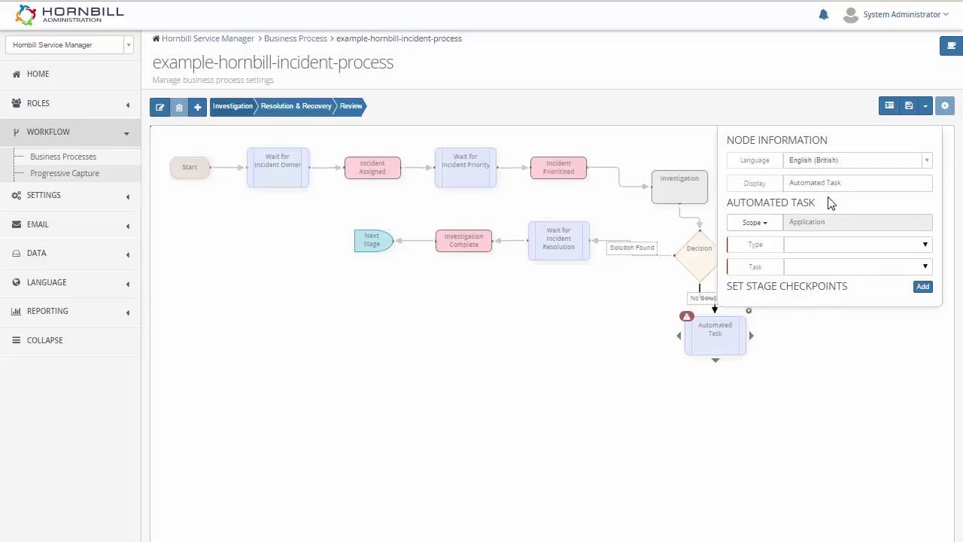
{"action": "left_click_drag", "start_coordinate": [853, 181], "coordinate": [782, 186]}
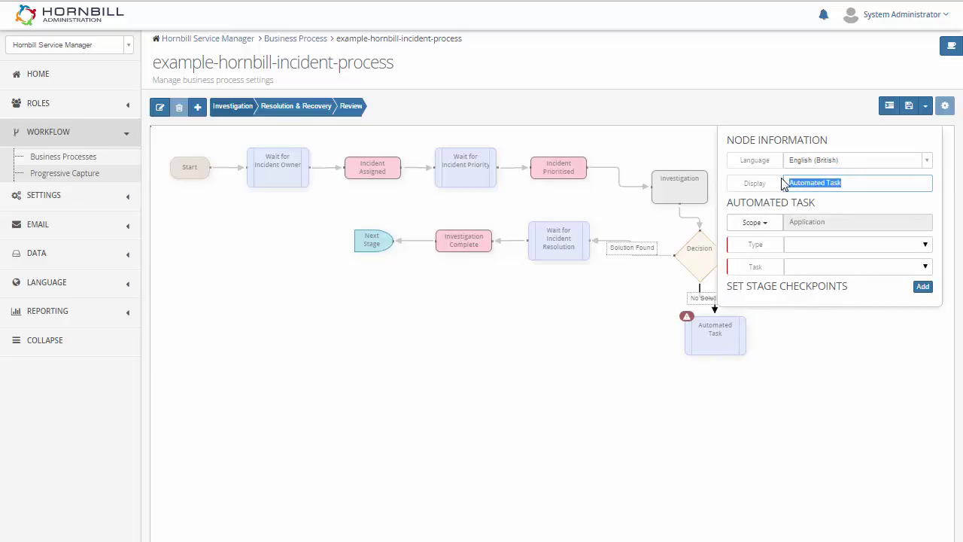
{"action": "type", "text": "Assign to 2nd Line"}
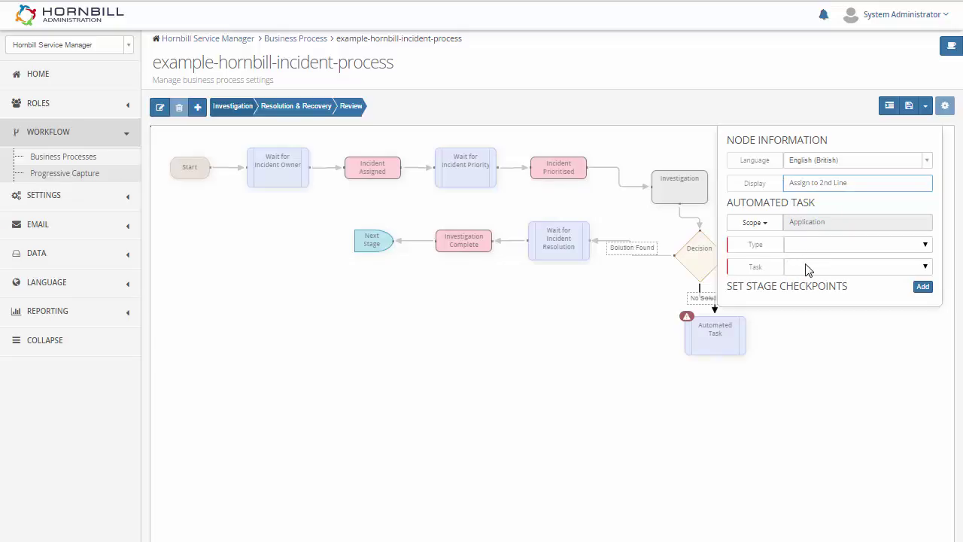
- Make it an Assign > Assign Request task with Team set manually to '2nd Line'
{"action": "left_click", "coordinate": [831, 249]}
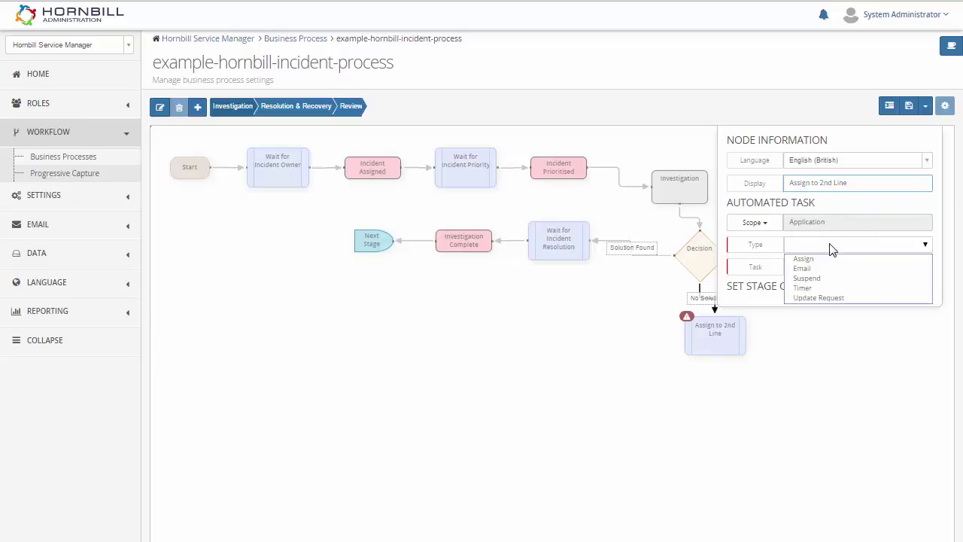
{"action": "left_click", "coordinate": [809, 260]}
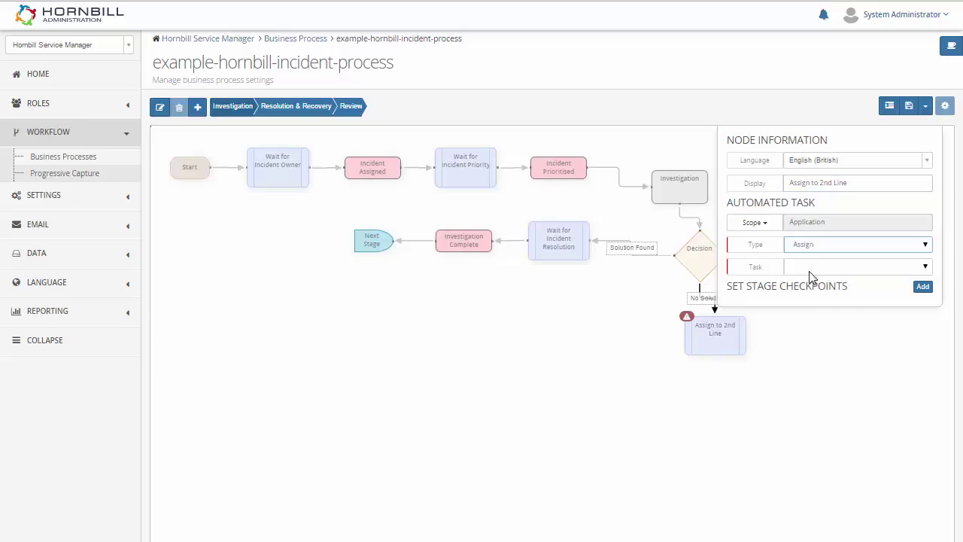
{"action": "left_click", "coordinate": [811, 277]}
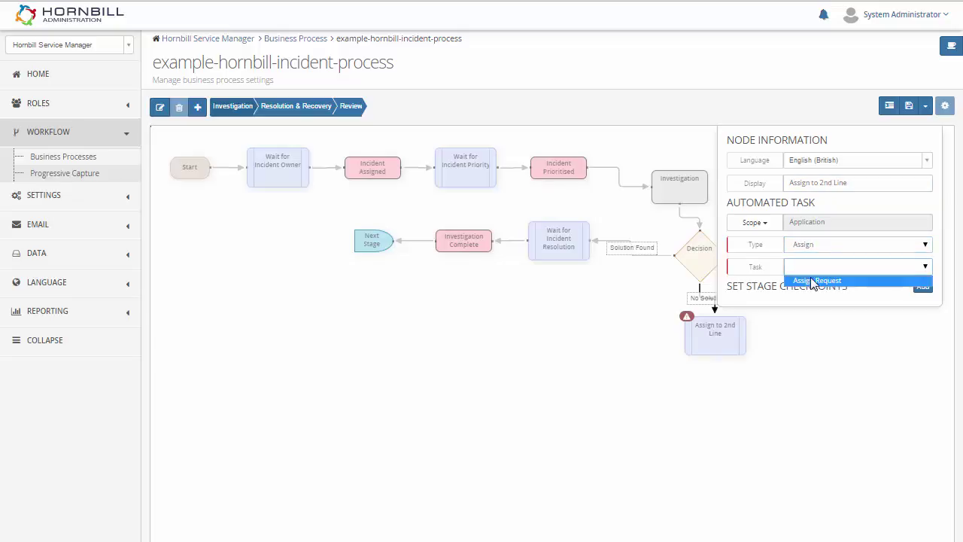
{"action": "left_click", "coordinate": [813, 287]}
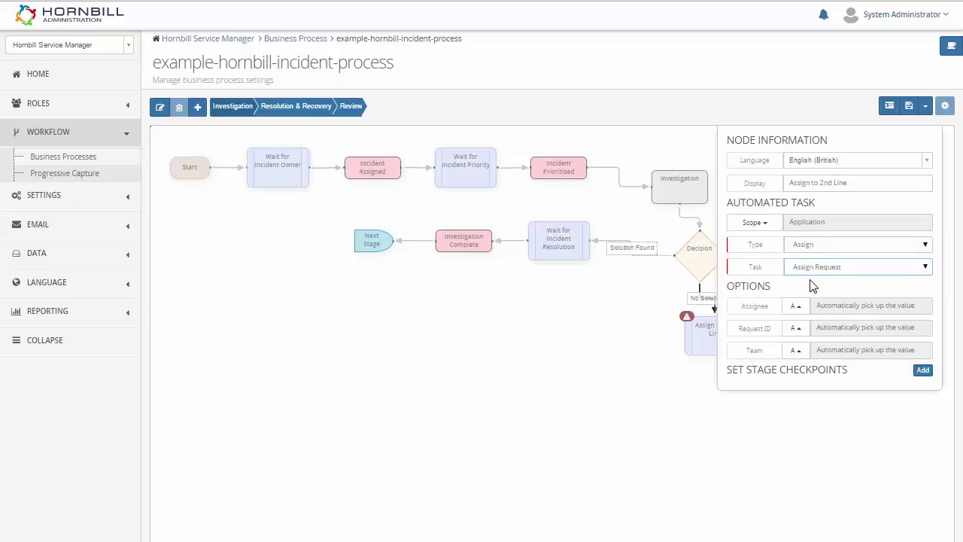
{"action": "left_click", "coordinate": [794, 351]}
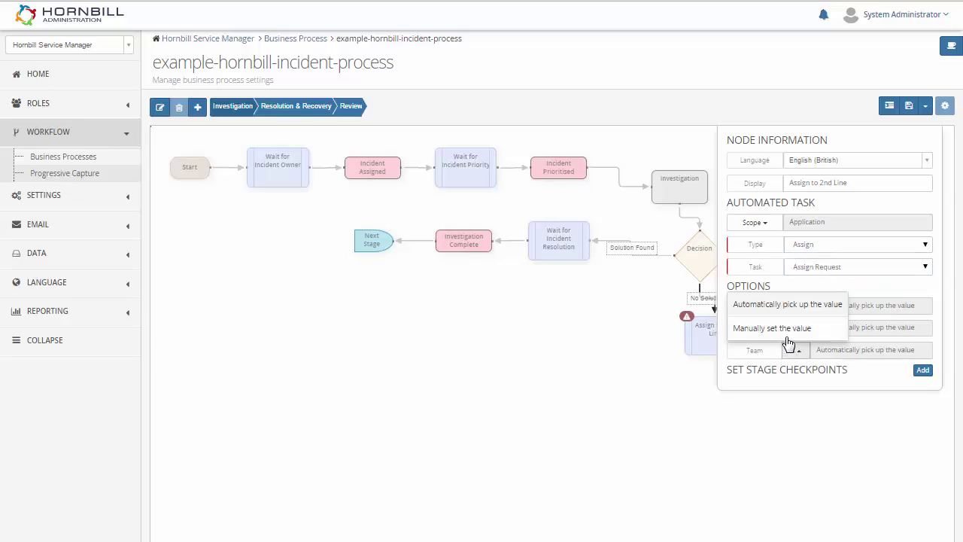
{"action": "left_click", "coordinate": [783, 329]}
{"action": "left_click", "coordinate": [817, 349]}
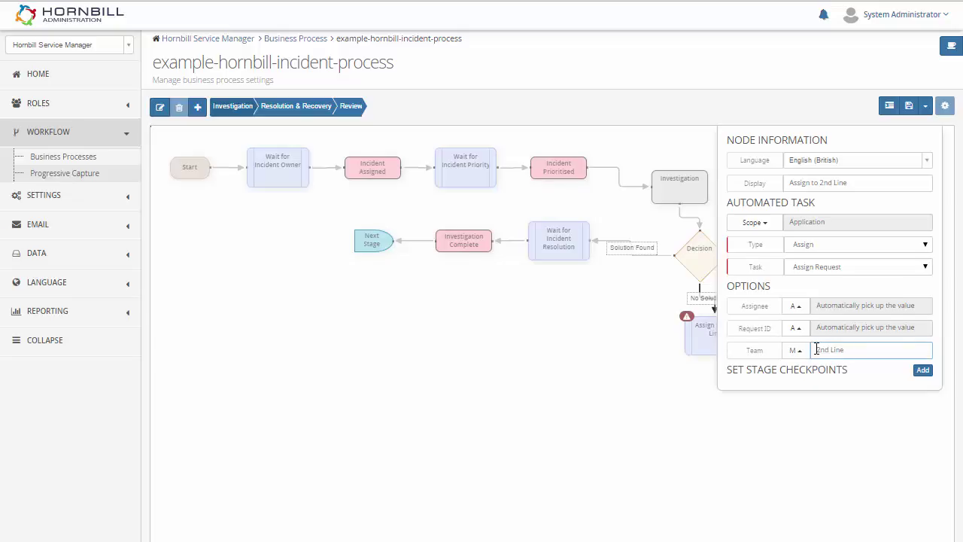
- Connect Assign to 2nd Line to Wait for Incident Resolution, tidy its position, and Save & Activate
{"action": "left_click", "coordinate": [852, 418]}
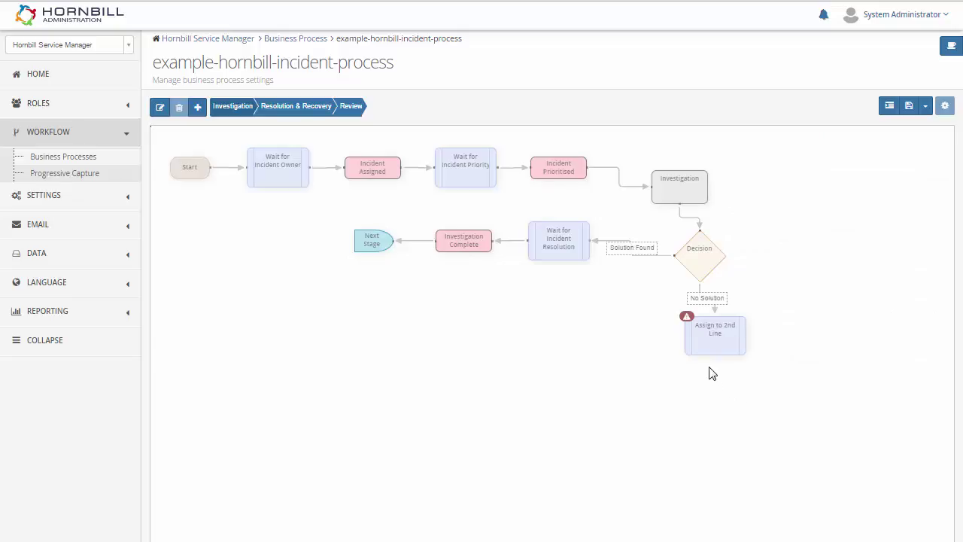
{"action": "mouse_move", "coordinate": [687, 346]}
{"action": "left_click_drag", "start_coordinate": [680, 342], "coordinate": [563, 258]}
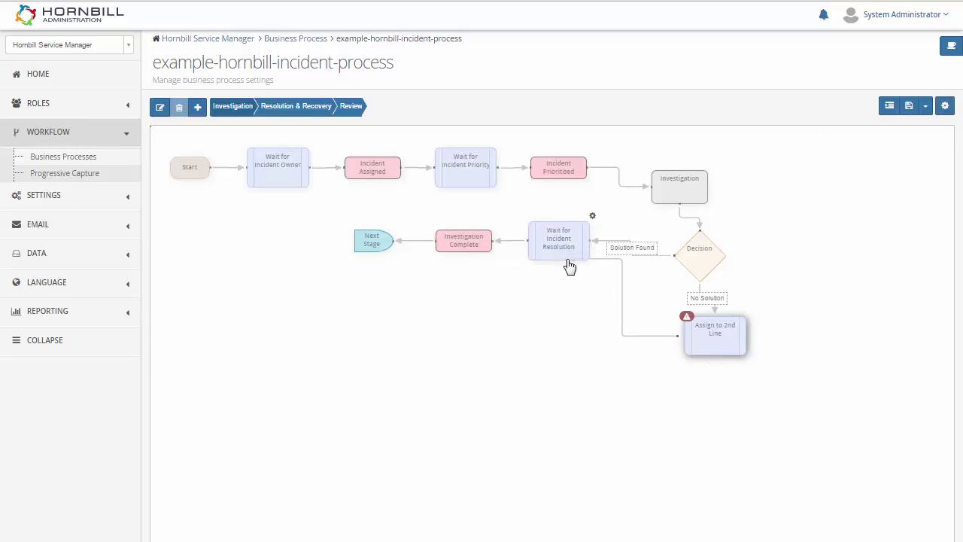
{"action": "left_click_drag", "start_coordinate": [722, 352], "coordinate": [620, 351]}
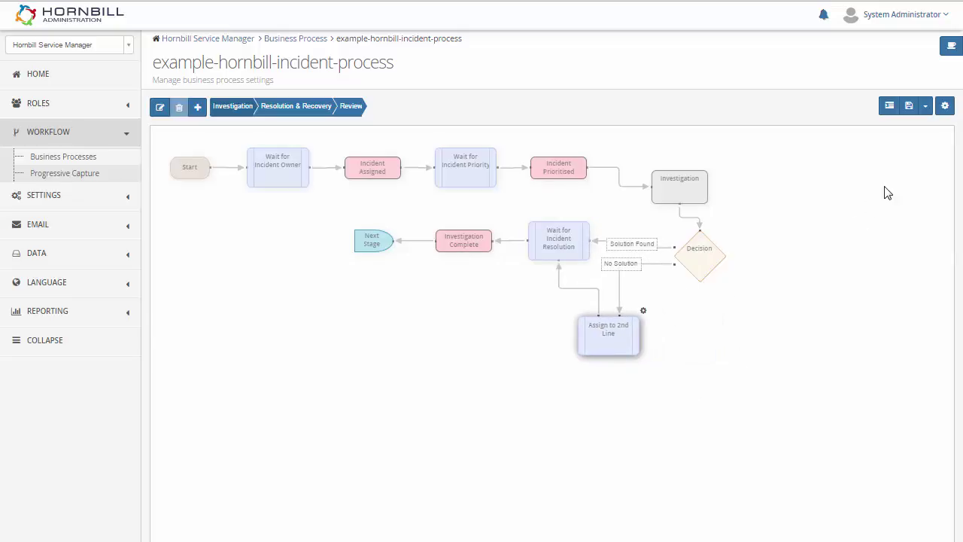
{"action": "left_click", "coordinate": [925, 112]}
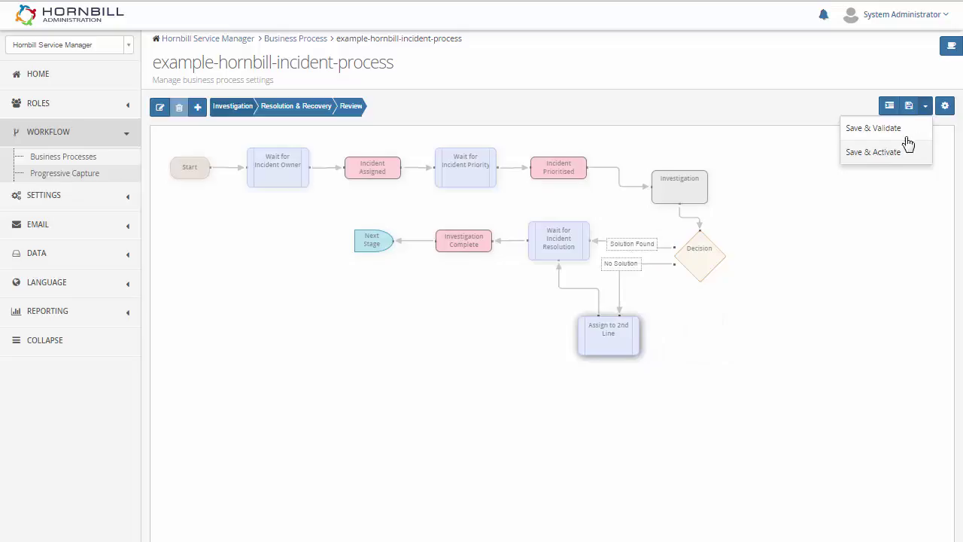
- Confirm activation, then start a new incident for the customer linked to their Standard Desktop
{"action": "left_click", "coordinate": [866, 156]}
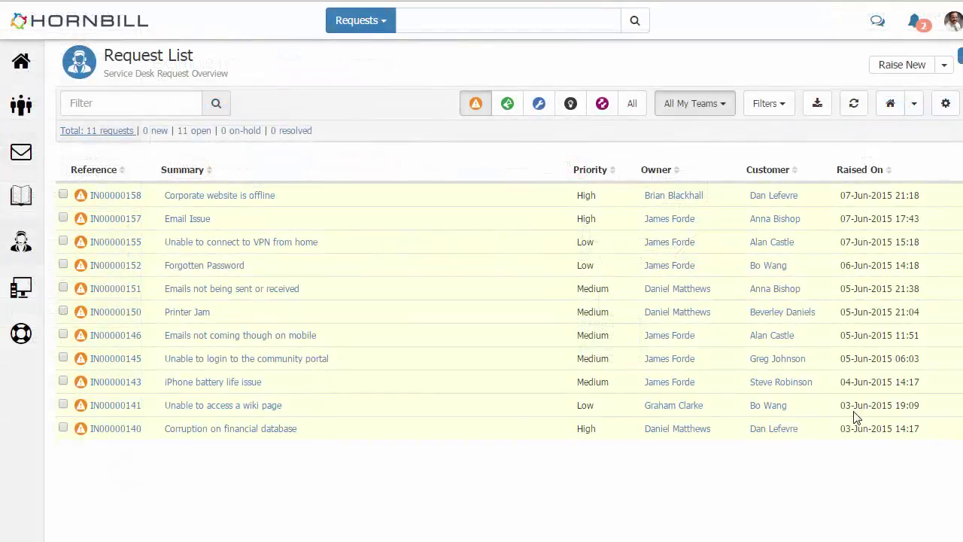
{"action": "left_click", "coordinate": [944, 66]}
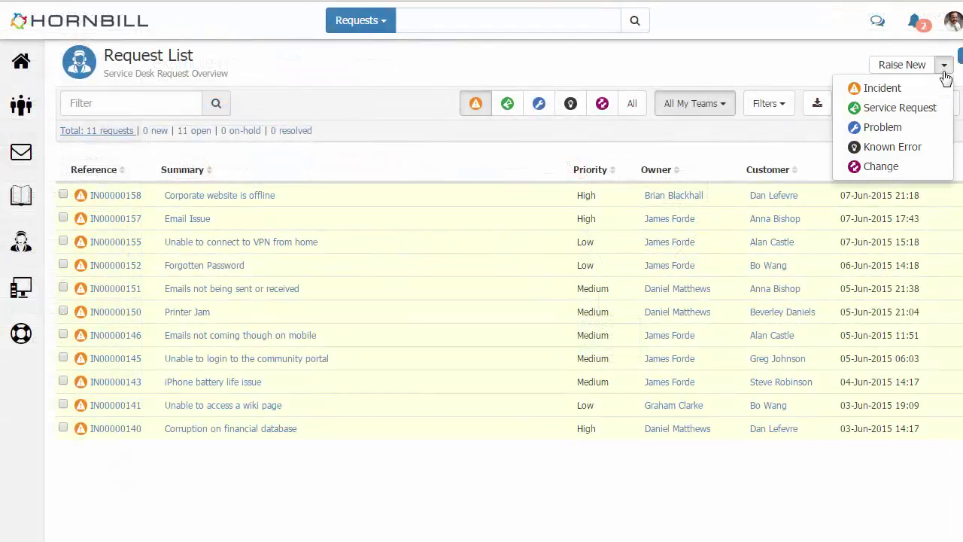
{"action": "left_click", "coordinate": [888, 91]}
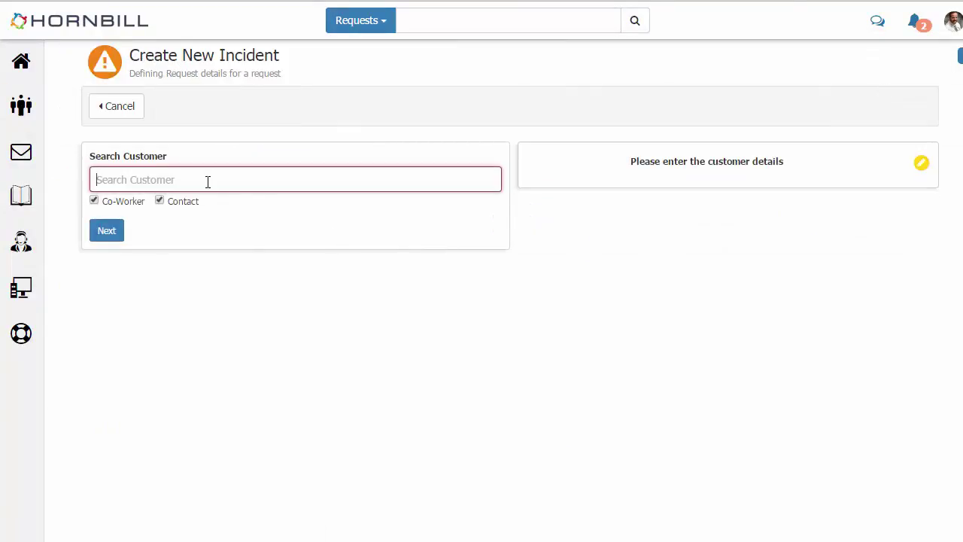
{"action": "type", "text": "ann"}
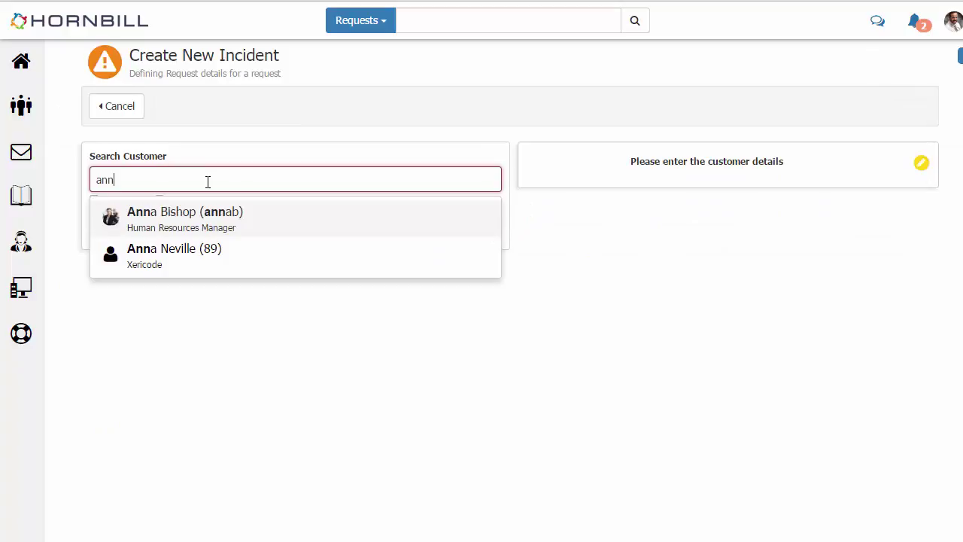
{"action": "left_click", "coordinate": [168, 222]}
{"action": "left_click", "coordinate": [104, 233]}
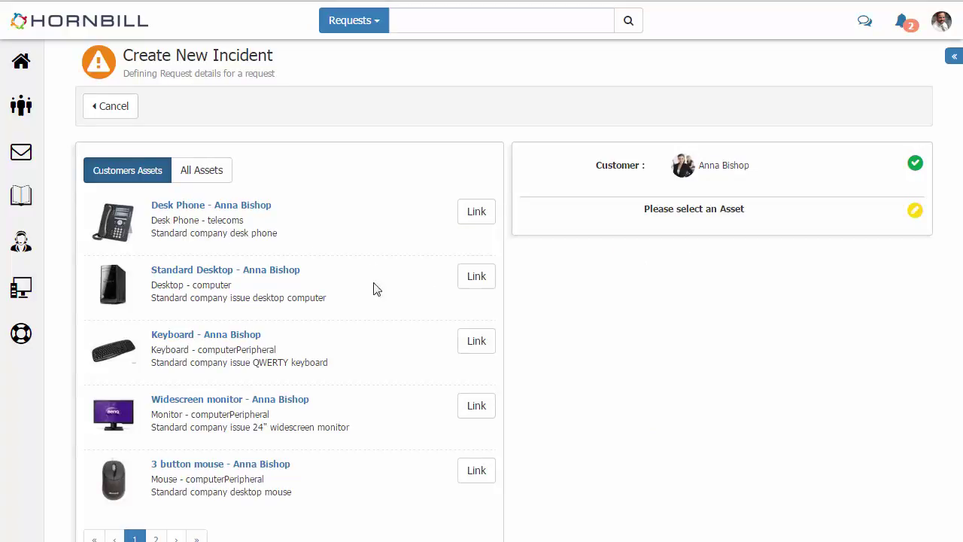
{"action": "left_click", "coordinate": [471, 281]}
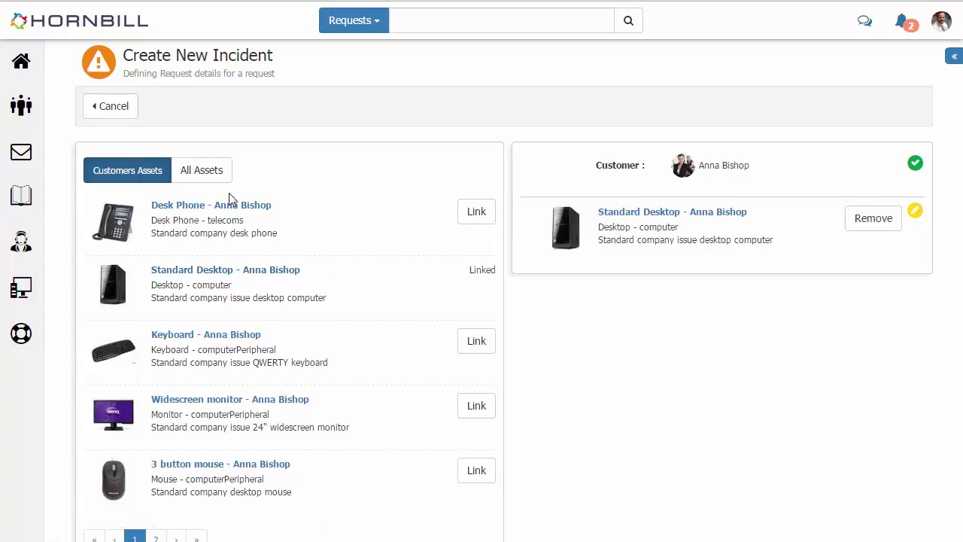
- Enter 'Desktop issue' as both the incident summary and description
{"action": "scroll", "coordinate": [273, 269], "scroll_direction": "down", "scroll_amount": 1}
{"action": "left_click", "coordinate": [153, 522]}
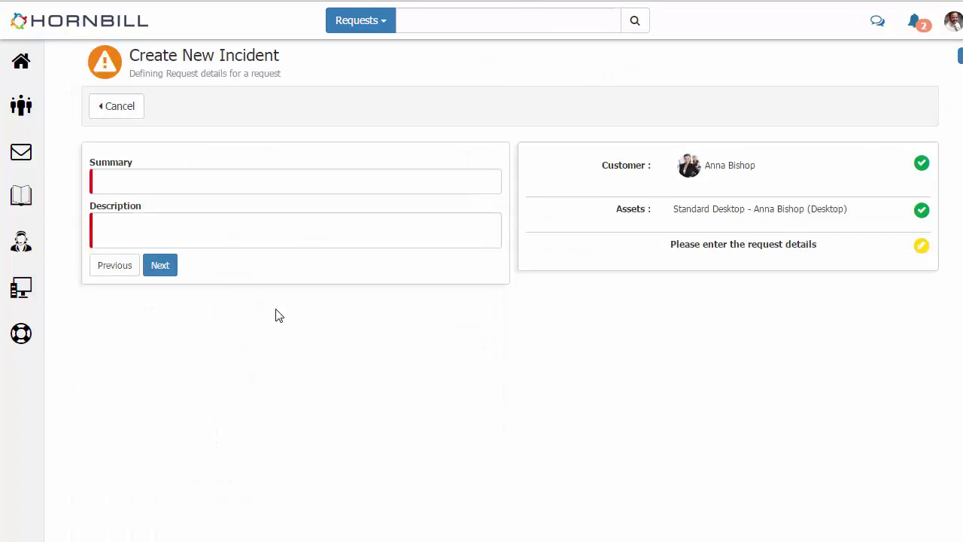
{"action": "left_click", "coordinate": [118, 187]}
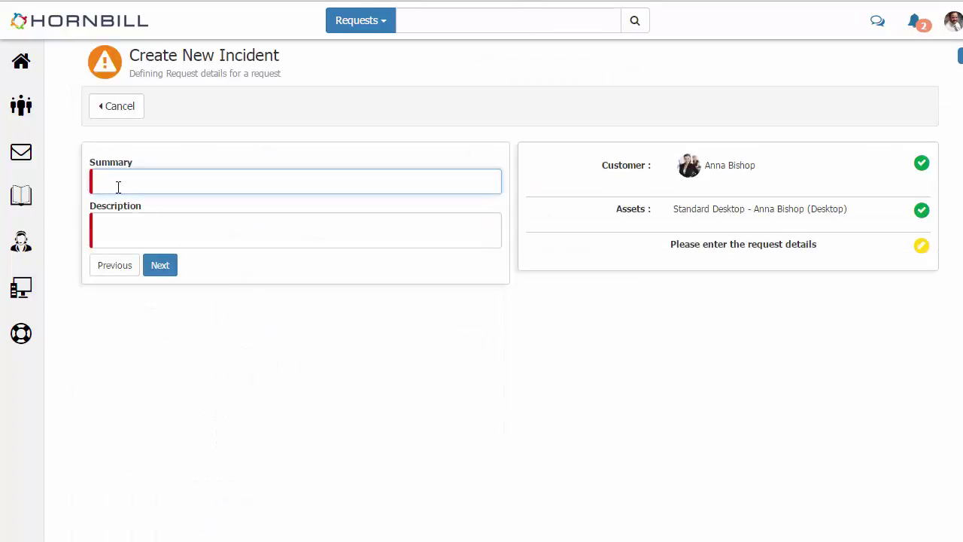
{"action": "type", "text": "Desktop issue"}
{"action": "key", "text": "Tab"}
{"action": "type", "text": "Desktop issue"}
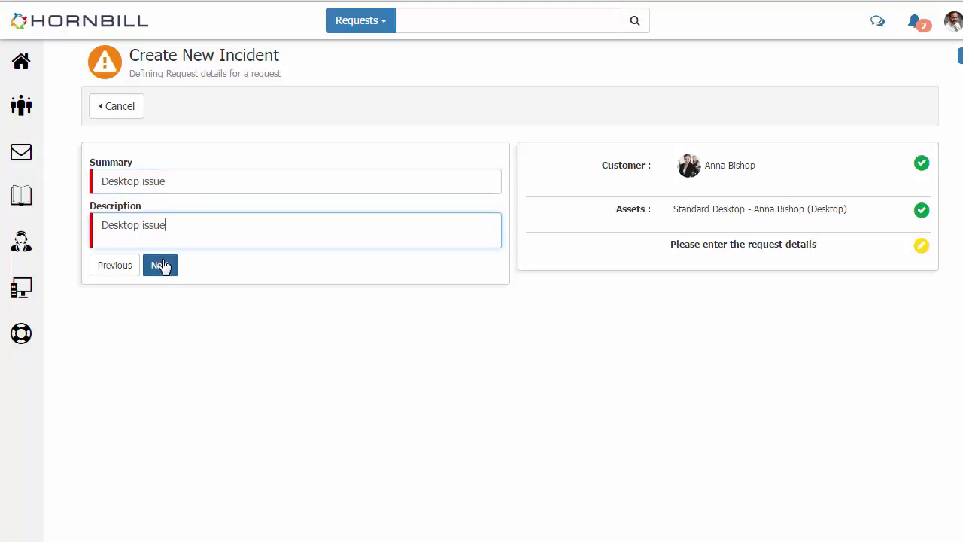
{"action": "left_click", "coordinate": [161, 269]}
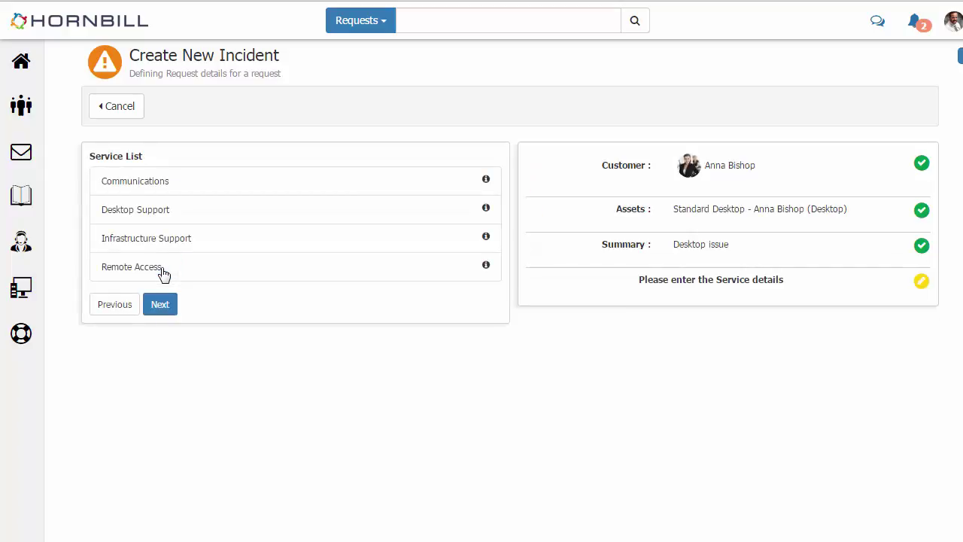
- Choose the Desktop Support service and Medium priority, then finish raising the incident
{"action": "left_click", "coordinate": [145, 214]}
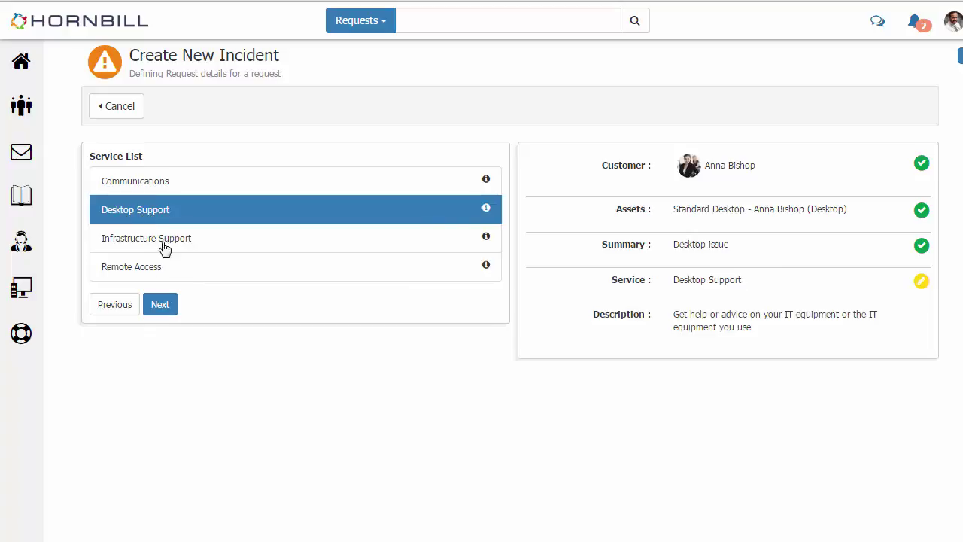
{"action": "left_click", "coordinate": [164, 308]}
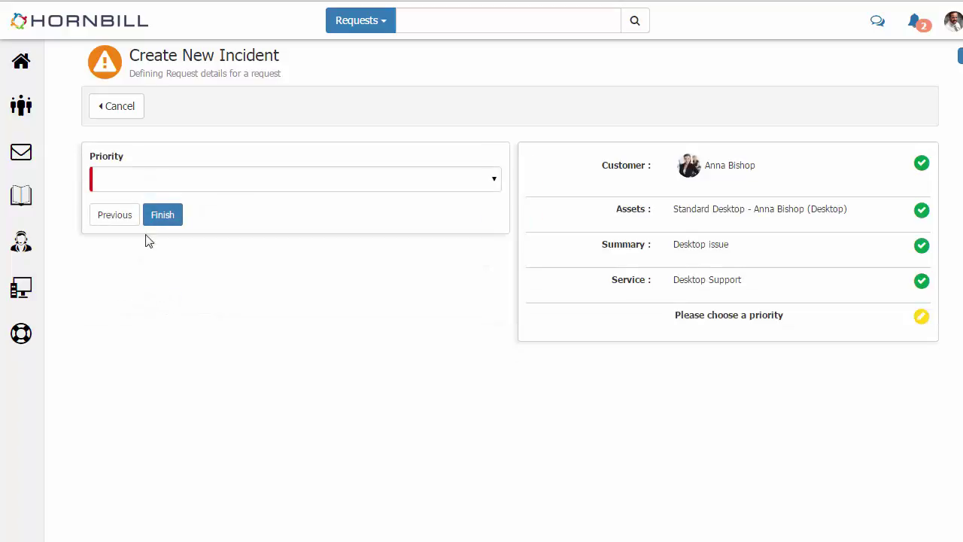
{"action": "left_click", "coordinate": [133, 190]}
{"action": "left_click", "coordinate": [133, 227]}
{"action": "left_click", "coordinate": [155, 223]}
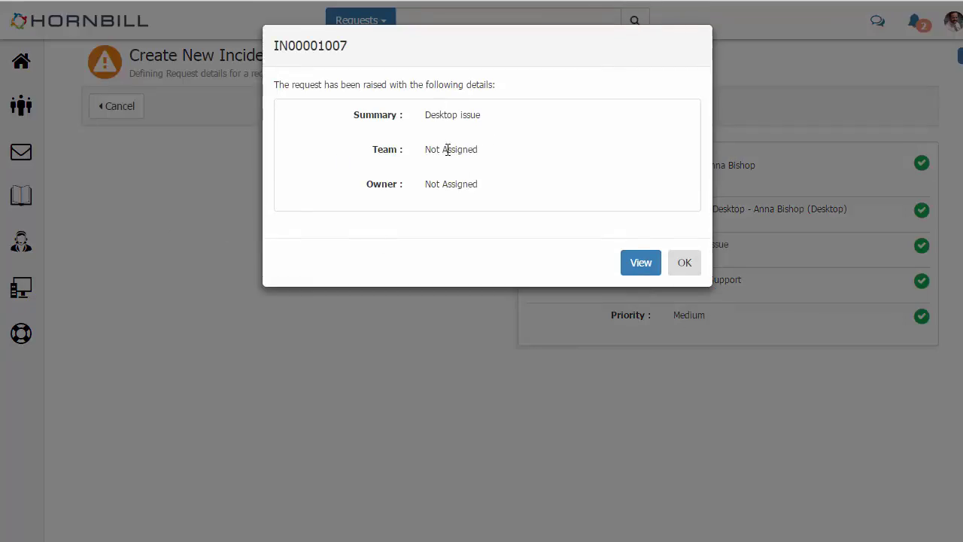
- Open incident IN00001007 and assign it to the Service Desk team with an analyst as owner
{"action": "left_click", "coordinate": [638, 263]}
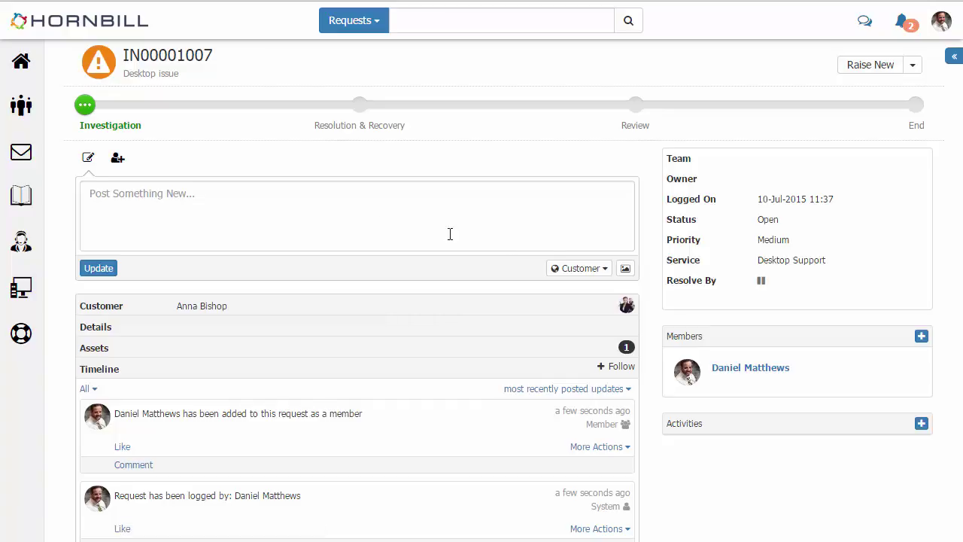
{"action": "left_click", "coordinate": [118, 157]}
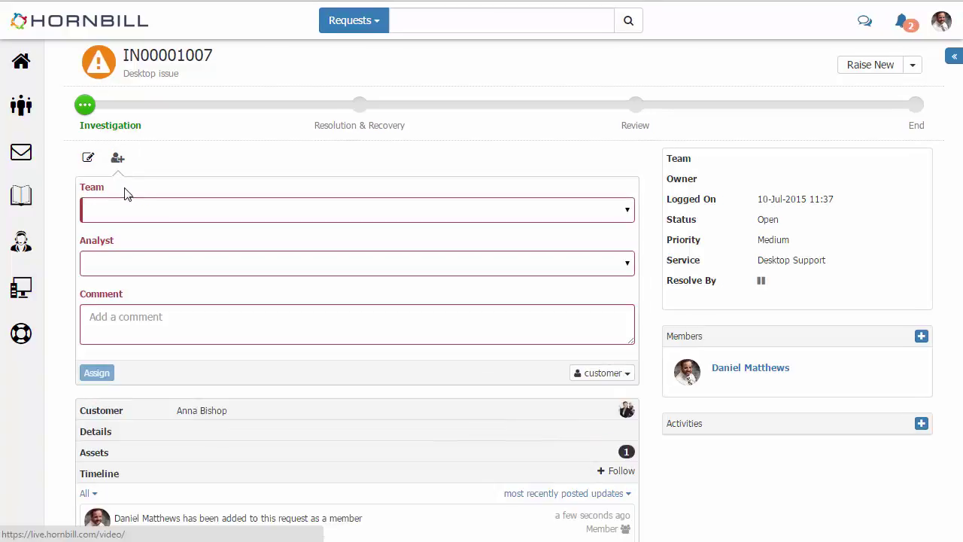
{"action": "left_click", "coordinate": [120, 209]}
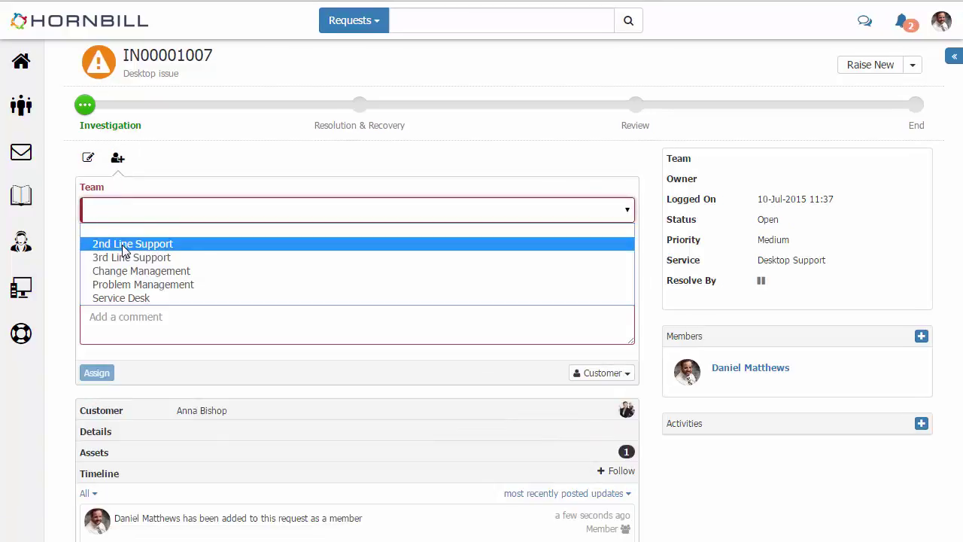
{"action": "left_click", "coordinate": [137, 297]}
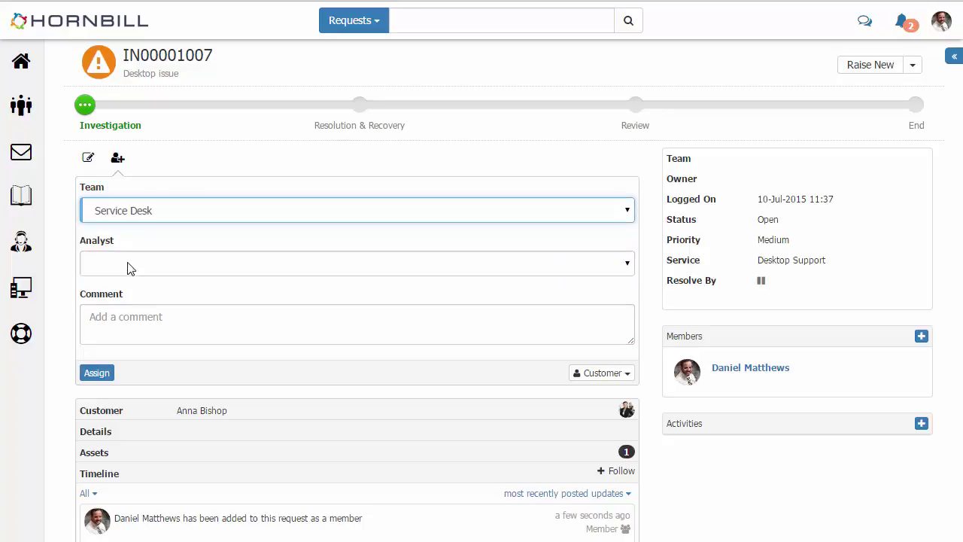
{"action": "left_click", "coordinate": [128, 267]}
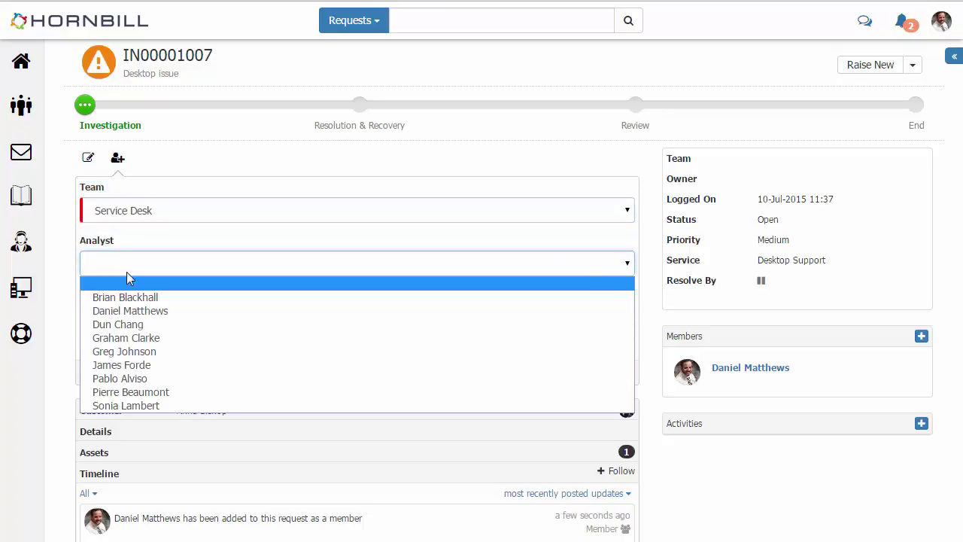
{"action": "left_click", "coordinate": [132, 310]}
{"action": "left_click", "coordinate": [97, 372]}
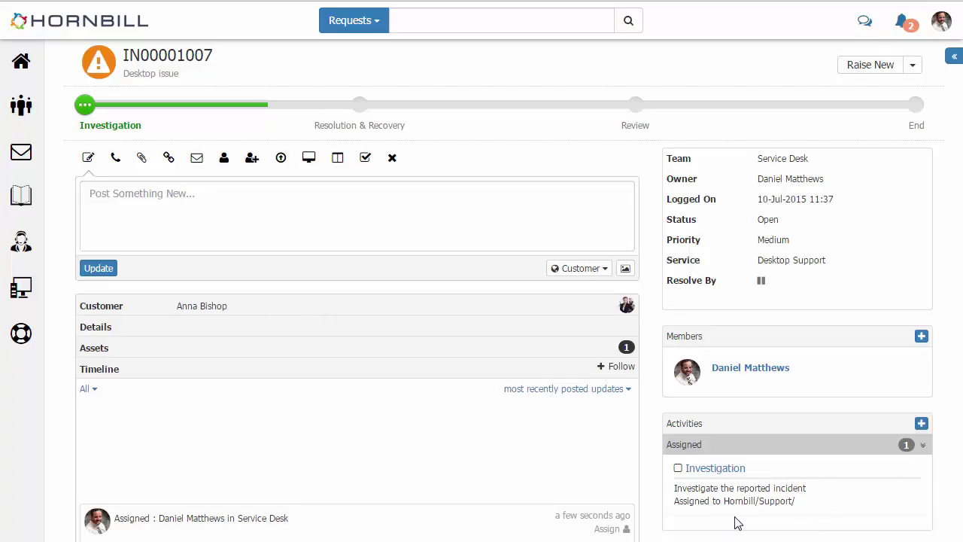
- Complete the Investigation activity with the No Solution outcome
{"action": "left_click", "coordinate": [678, 469]}
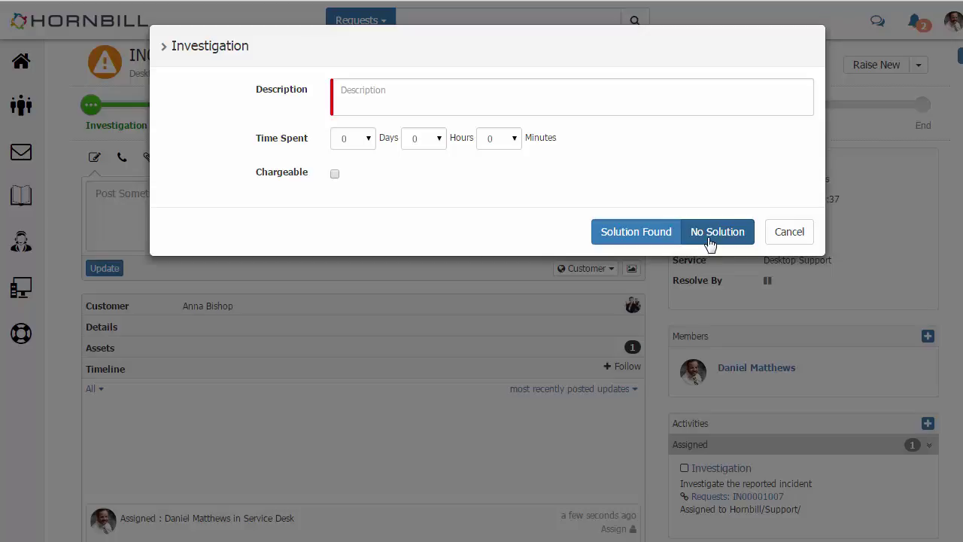
{"action": "left_click", "coordinate": [709, 234]}
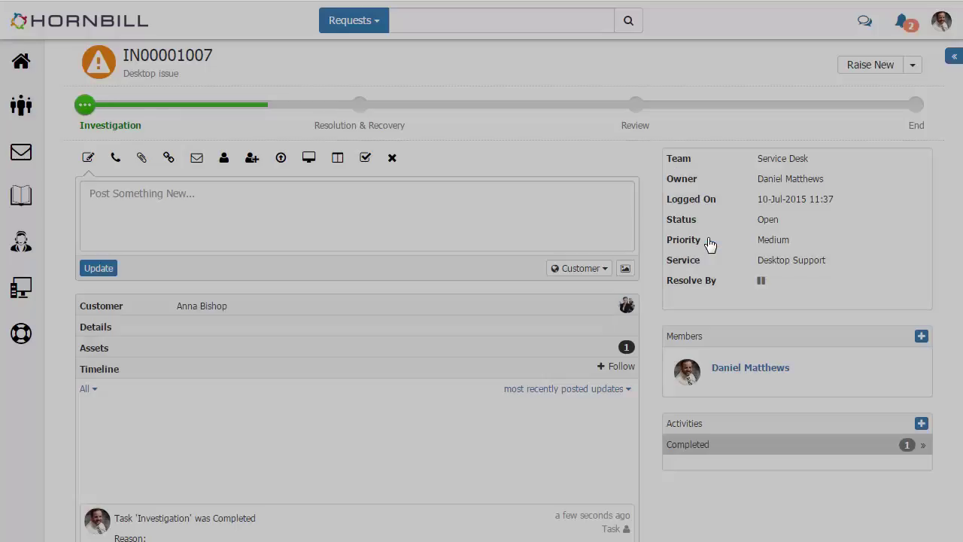